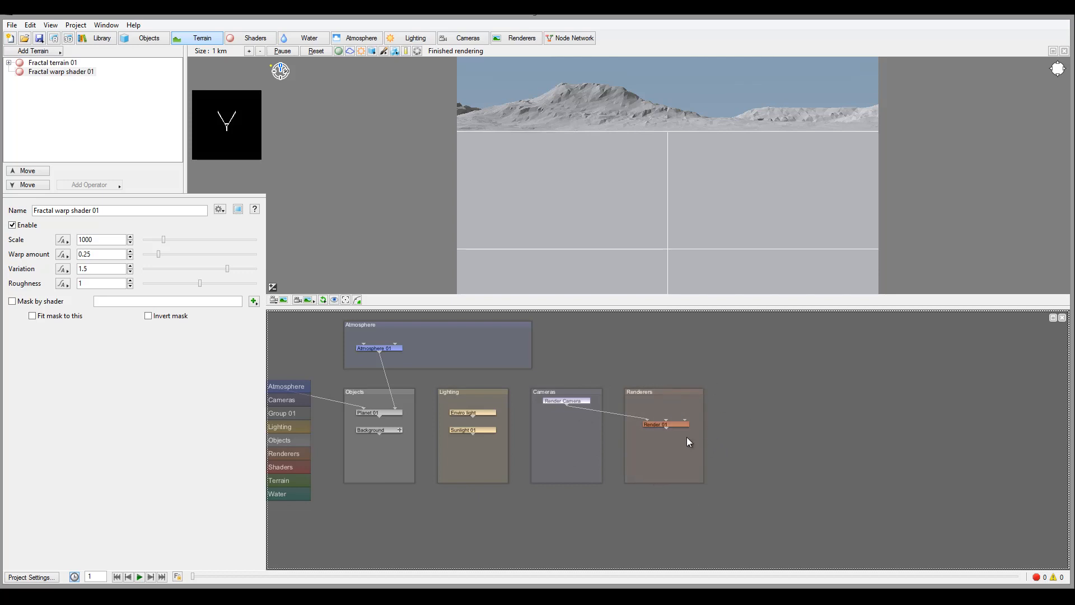
Step: Select the Render 01 node, and view the project assets list before closing it
left_click(677, 425)
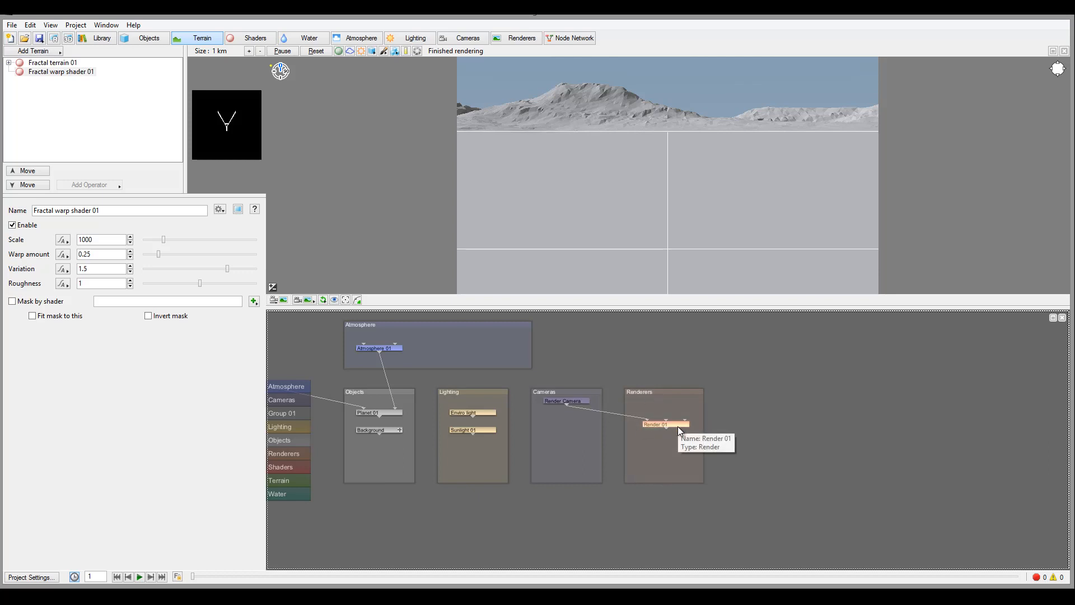
left_click(75, 26)
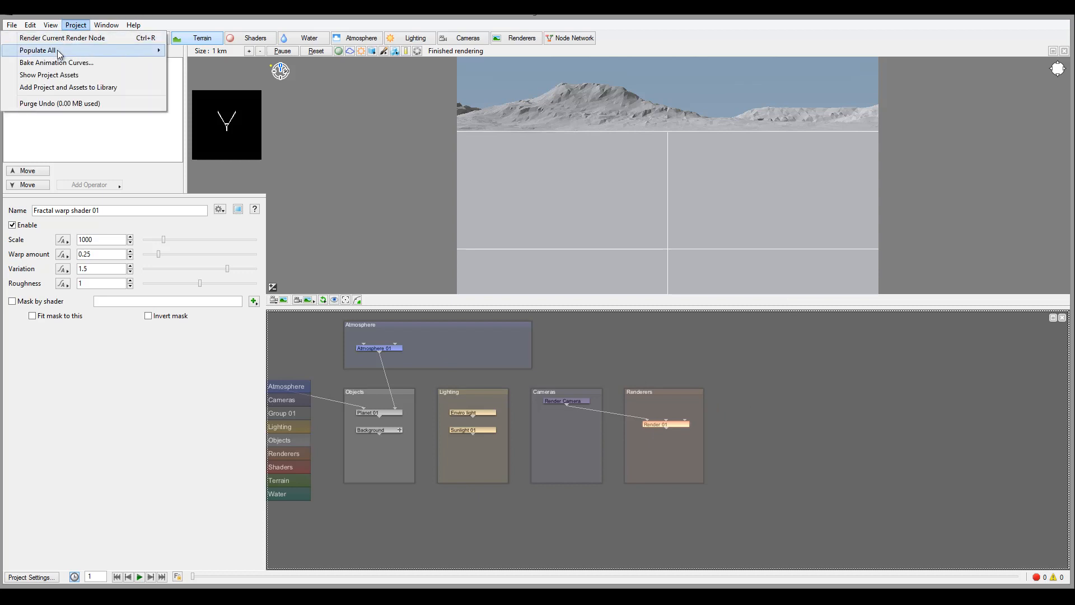
mouse_move(58, 50)
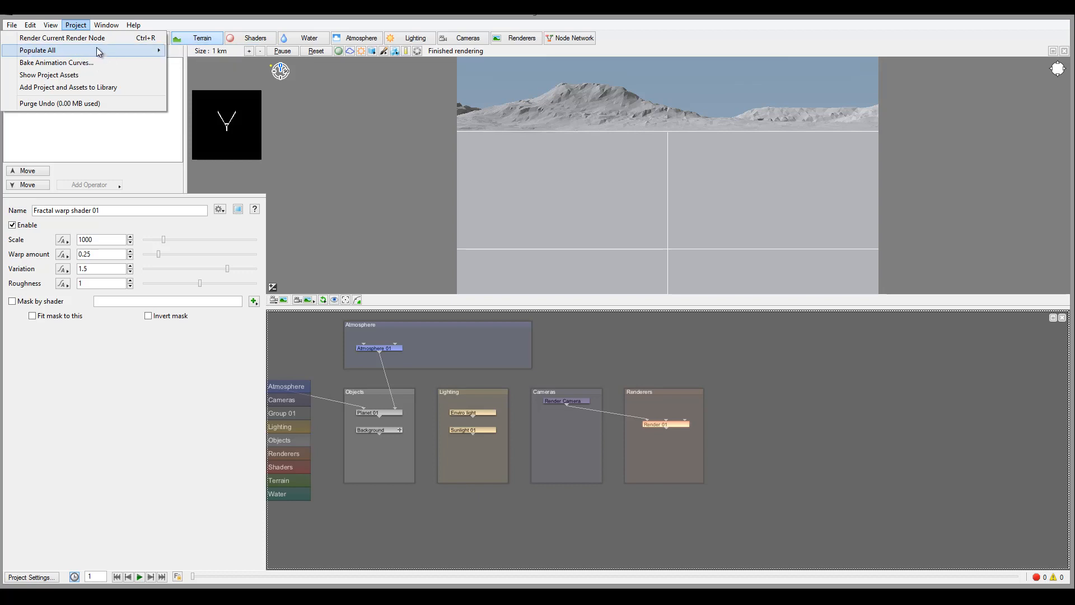
left_click(77, 80)
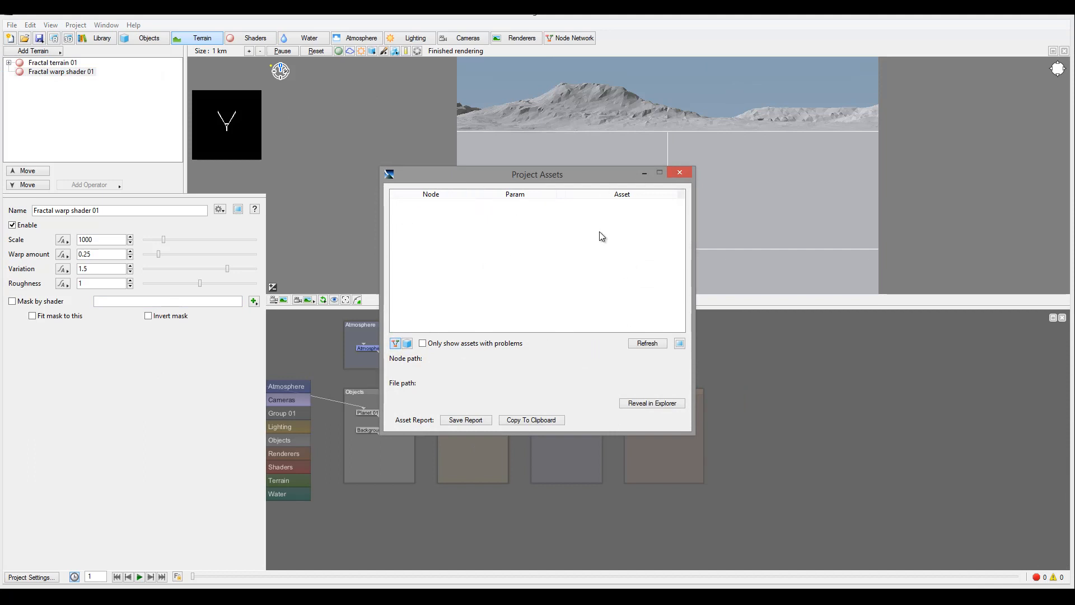
left_click(679, 172)
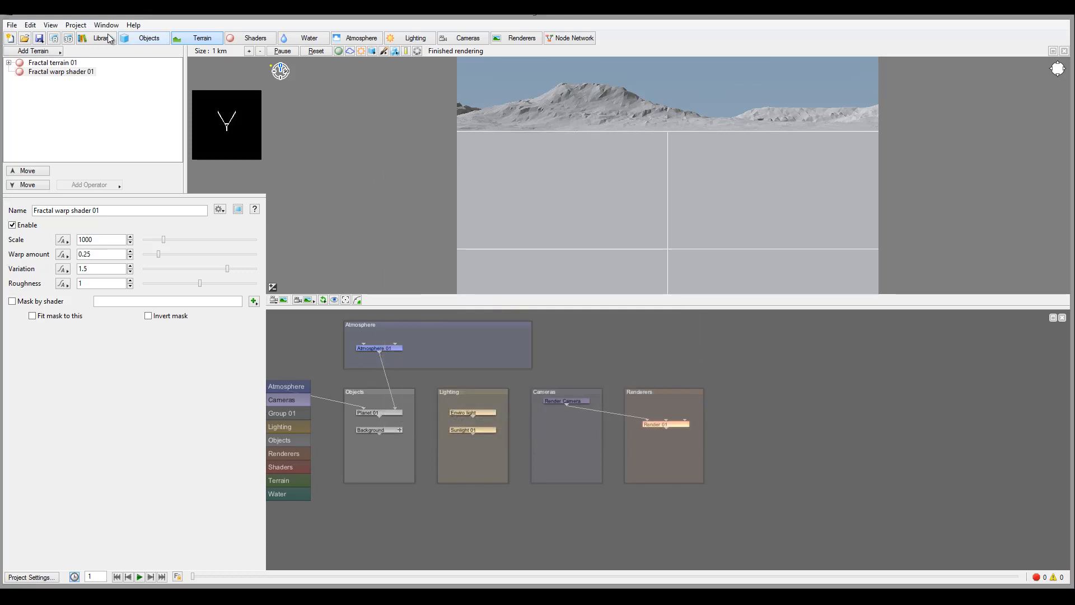
Step: Open the 3D preview in a new window and move that window toward the middle of the workspace
left_click(74, 26)
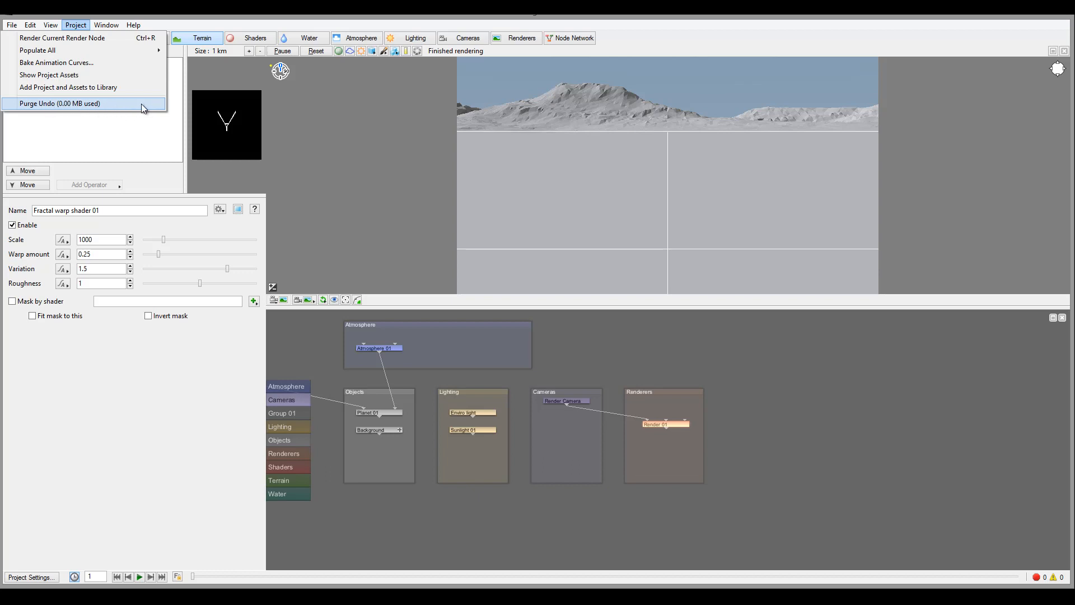
mouse_move(111, 26)
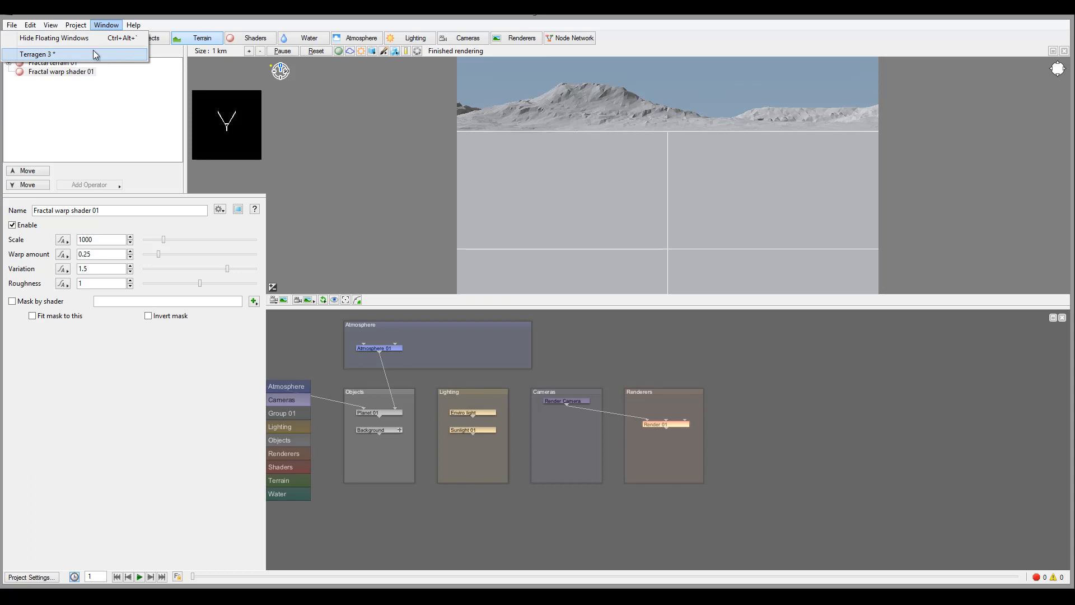
mouse_move(52, 27)
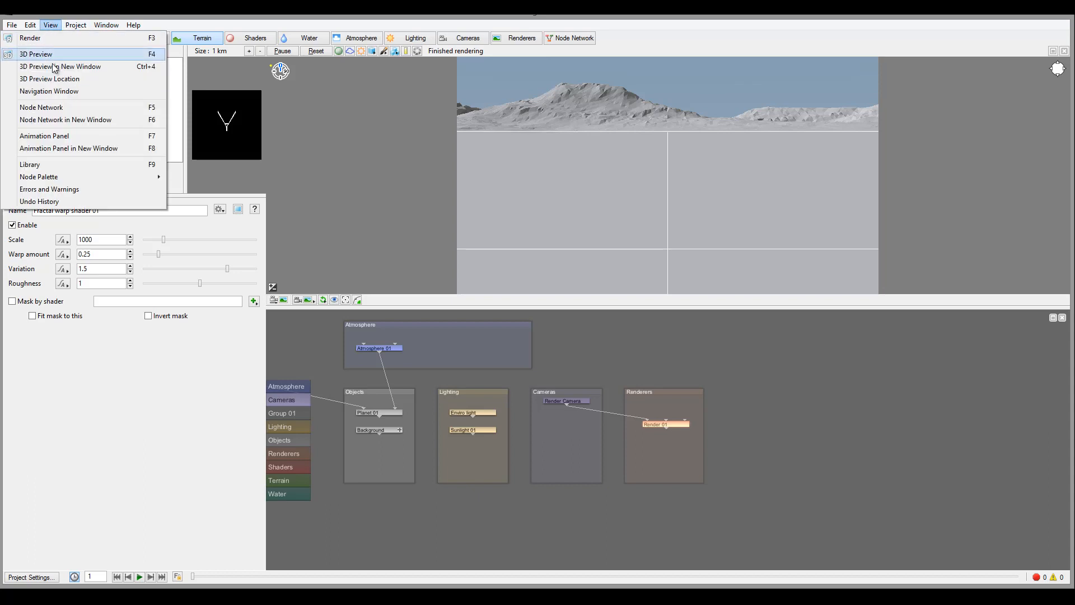
left_click(72, 67)
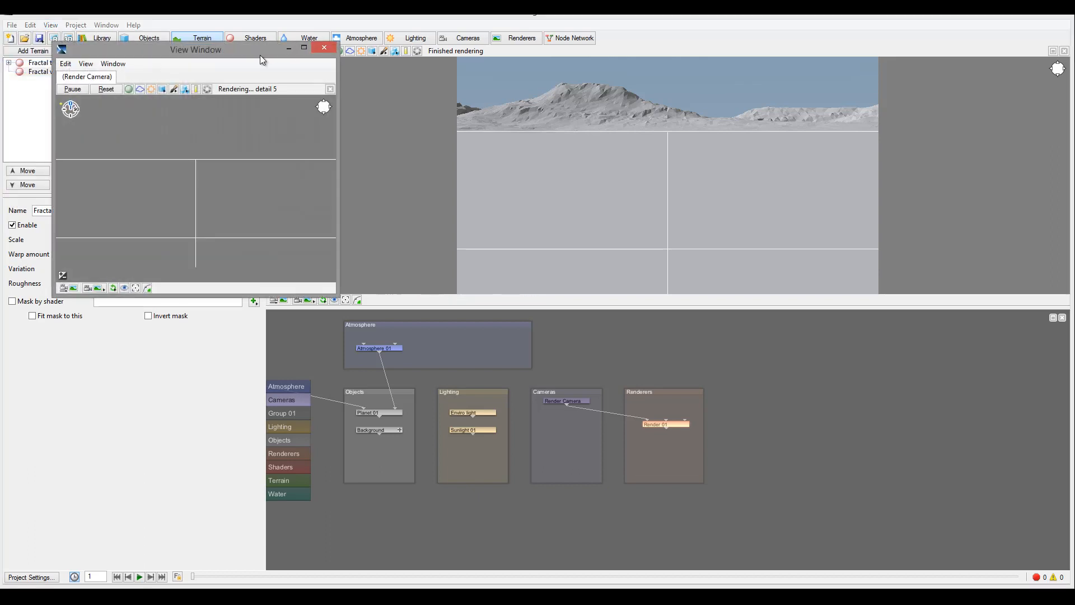
left_click_drag(260, 55, 411, 145)
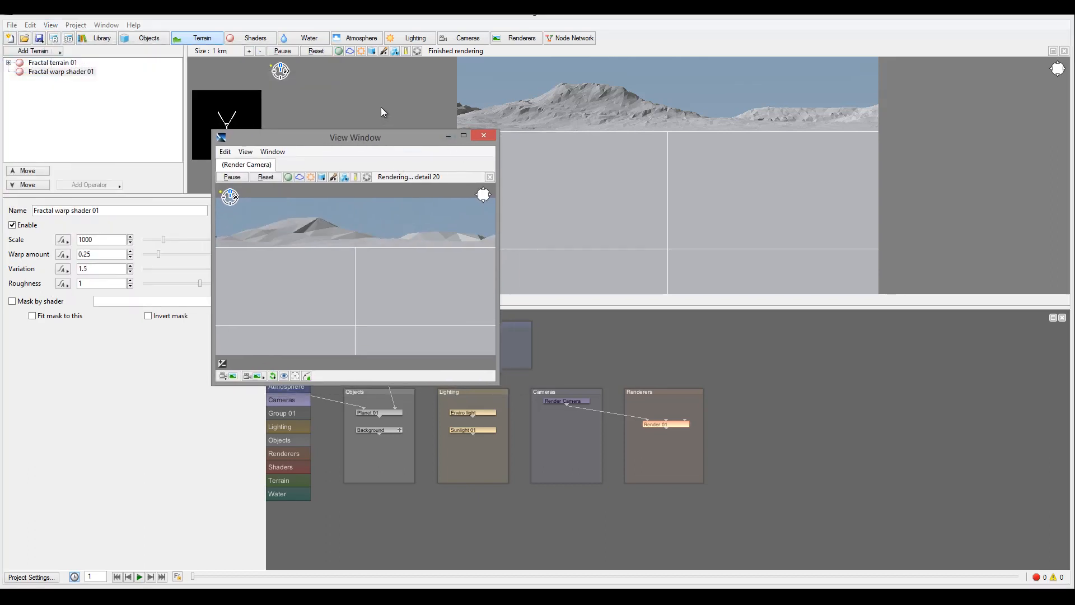
Step: Switch to the main window, bring the floating view window back to the front, and close it
left_click(381, 107)
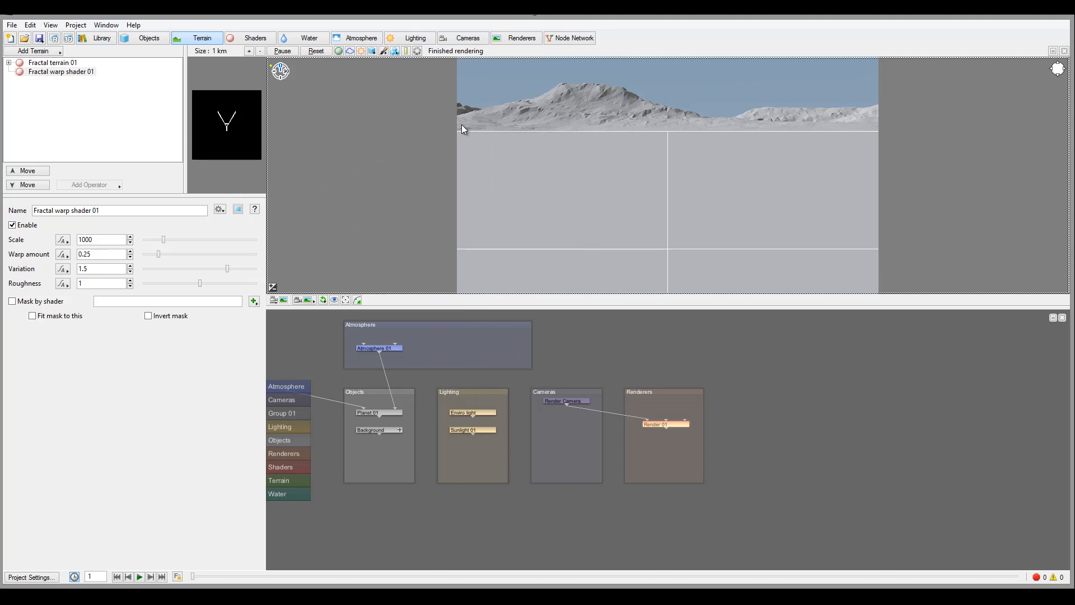
left_click(106, 25)
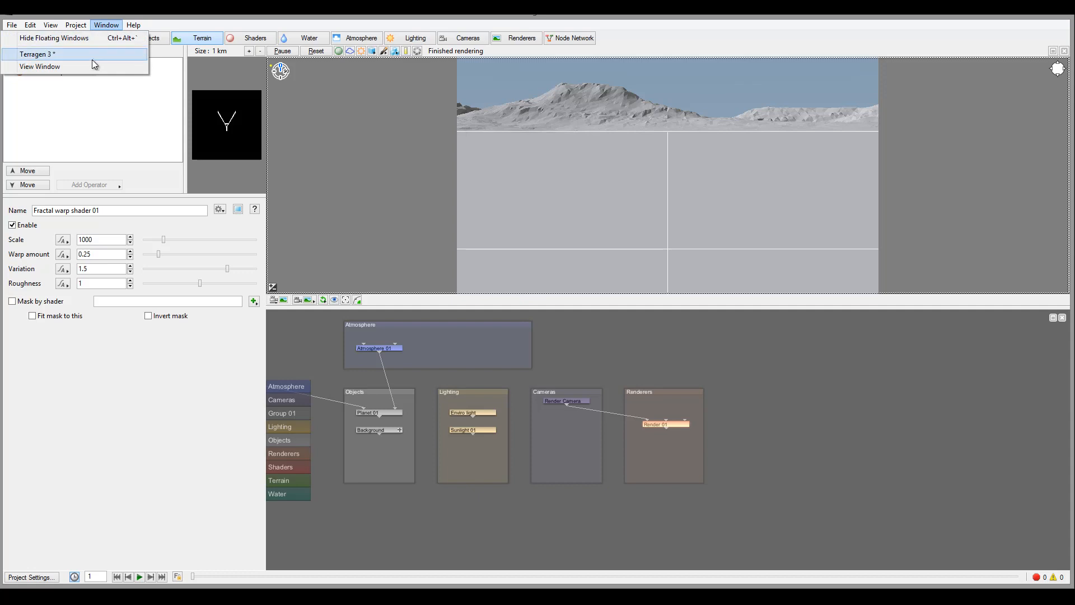
left_click(93, 66)
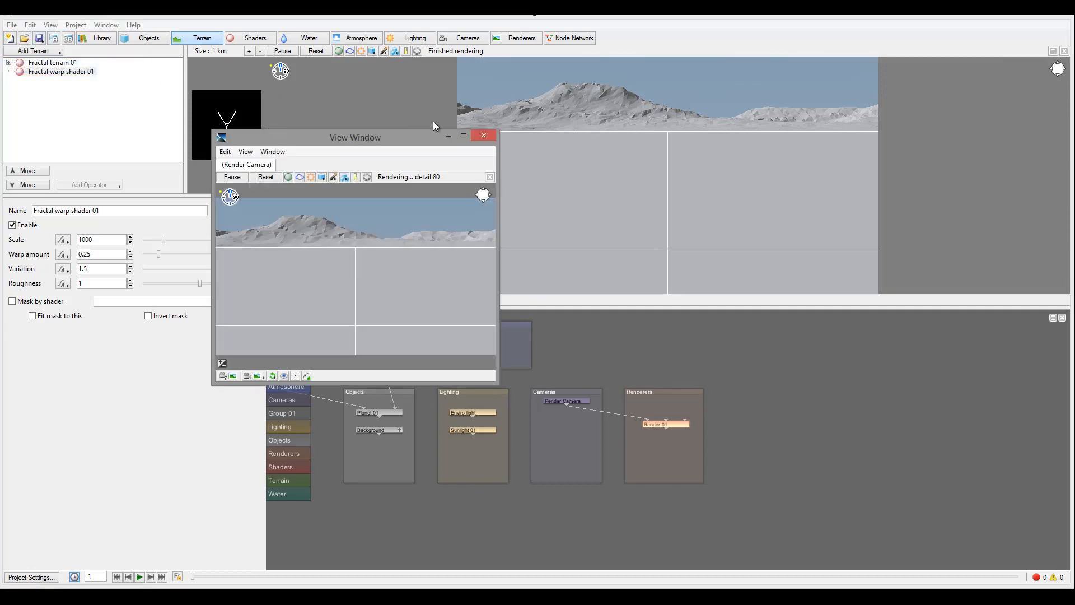
left_click(486, 136)
Step: View the About Terragen 3 information and close it
left_click(107, 25)
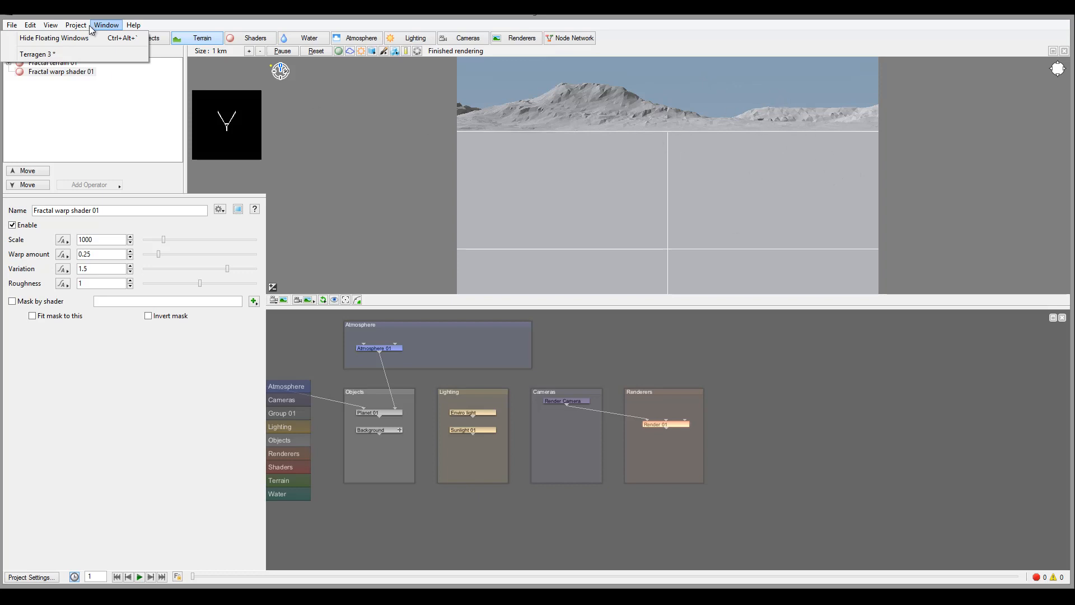
mouse_move(154, 28)
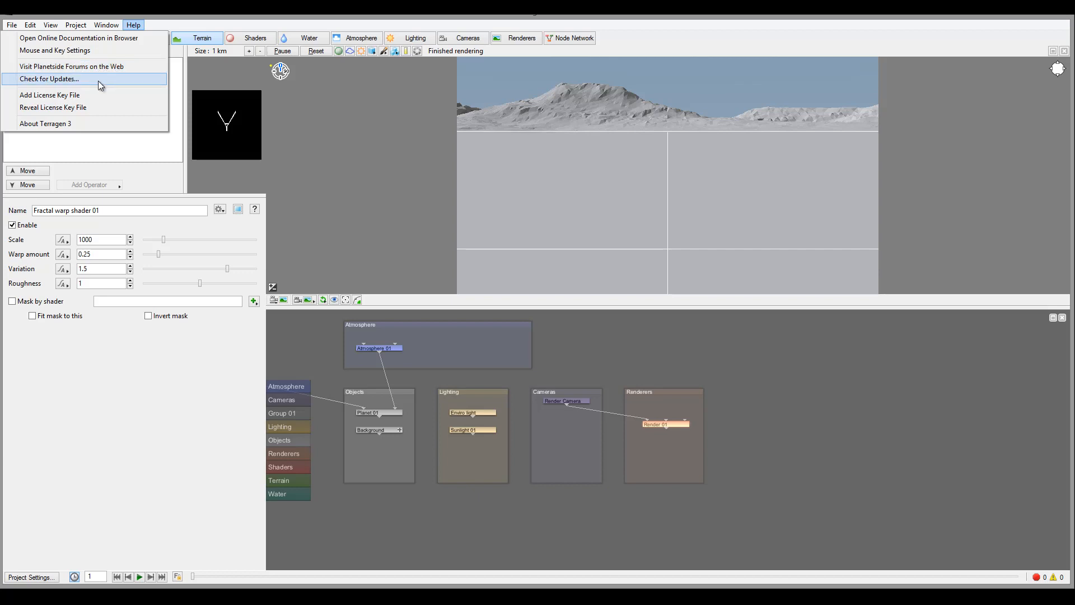
left_click(93, 125)
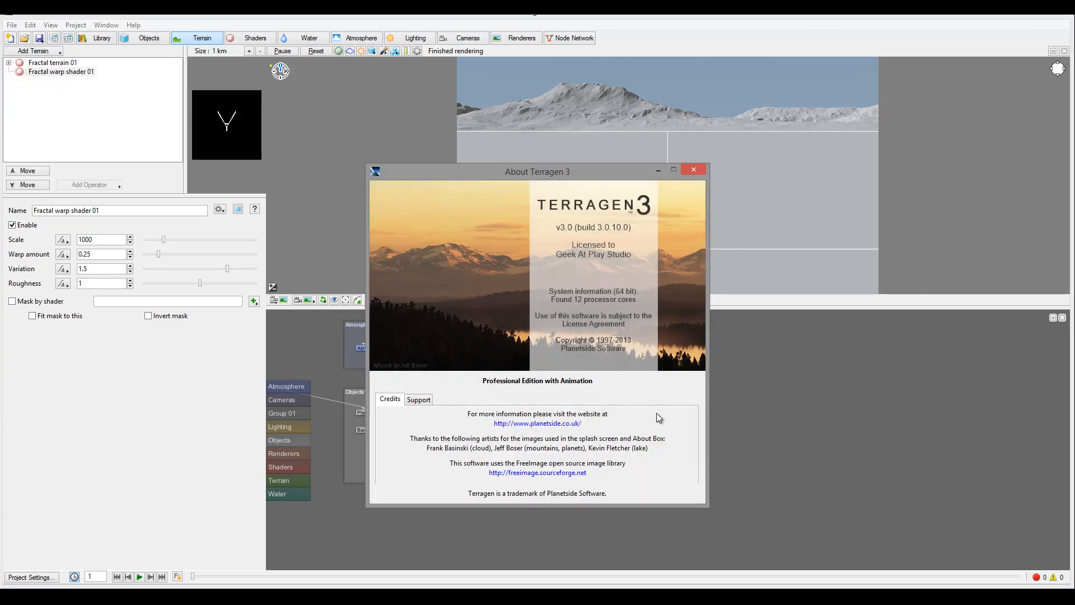
left_click(695, 167)
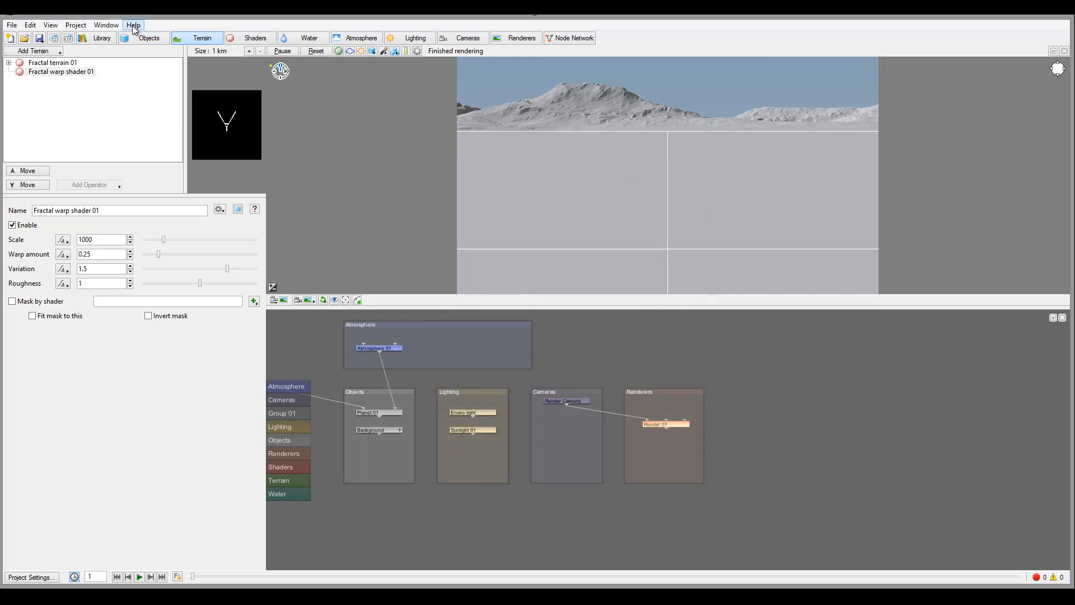
Step: Open the mouse and key settings reference, and move and enlarge its window for easier reading
left_click(102, 26)
mouse_move(134, 25)
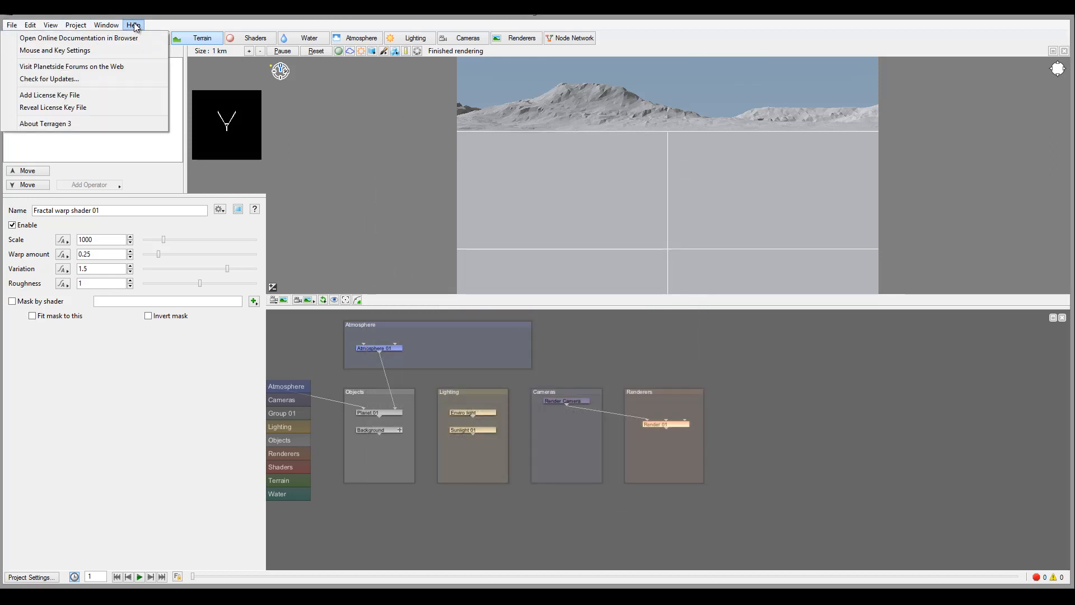
left_click(127, 50)
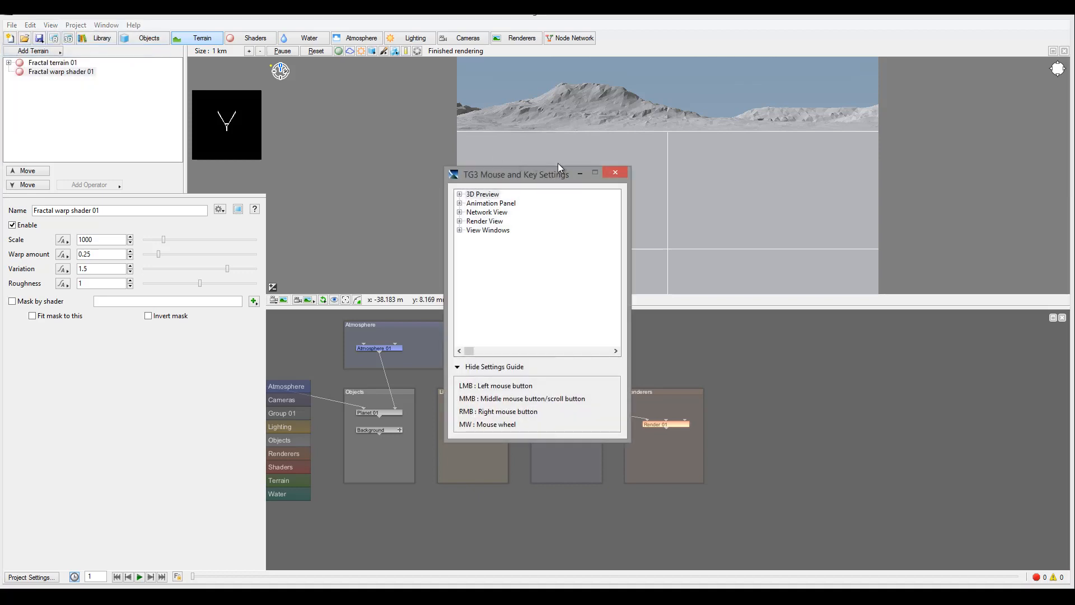
left_click_drag(558, 163, 479, 117)
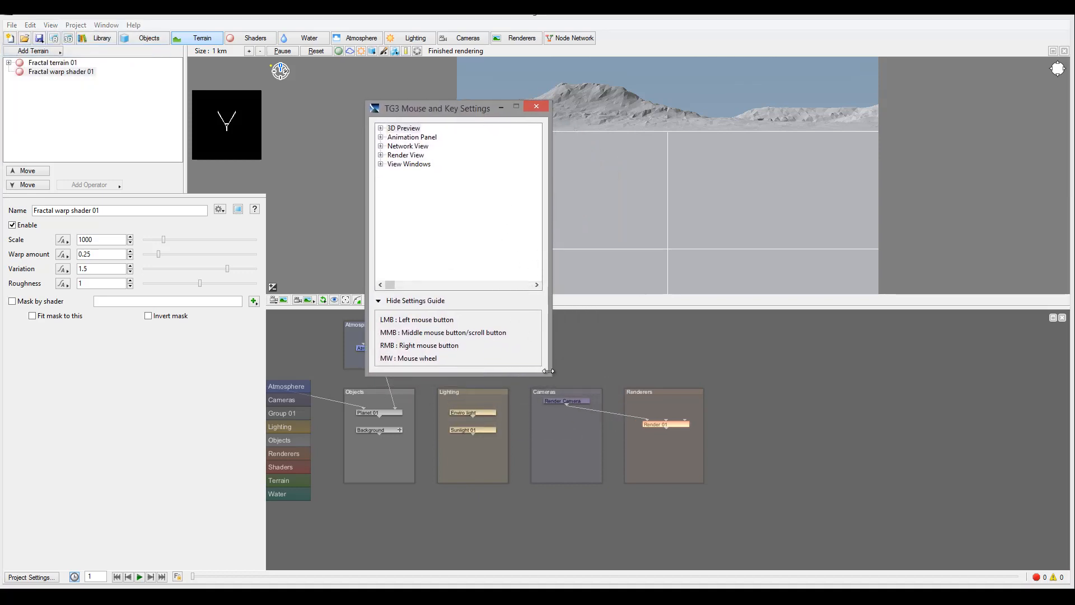
left_click_drag(547, 375, 765, 477)
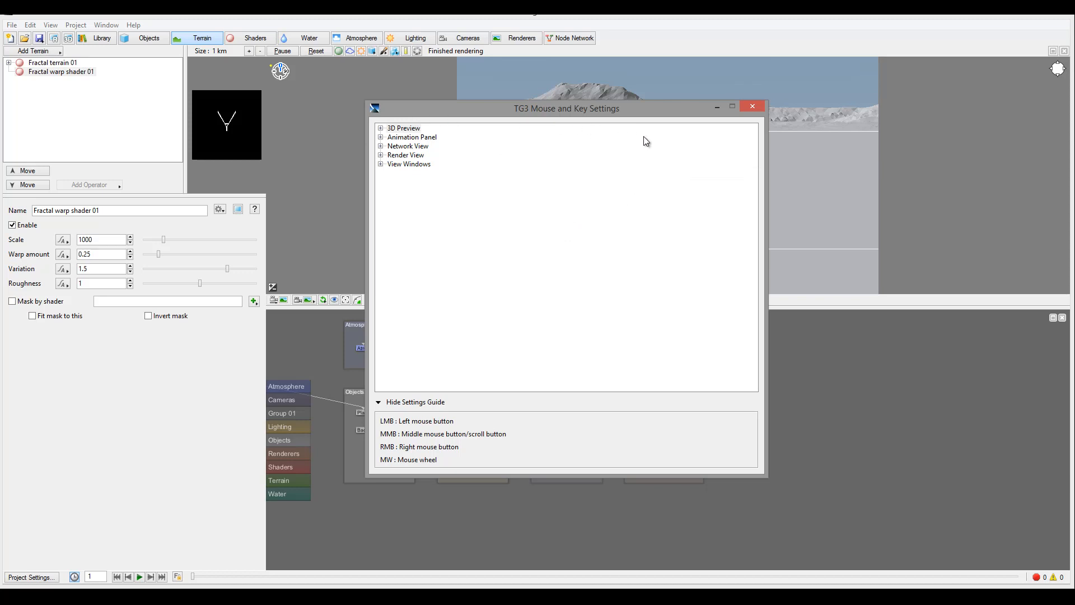
Step: Examine the mouse and key assignments for the 3D Preview from start to end, and close the reference
left_click(381, 128)
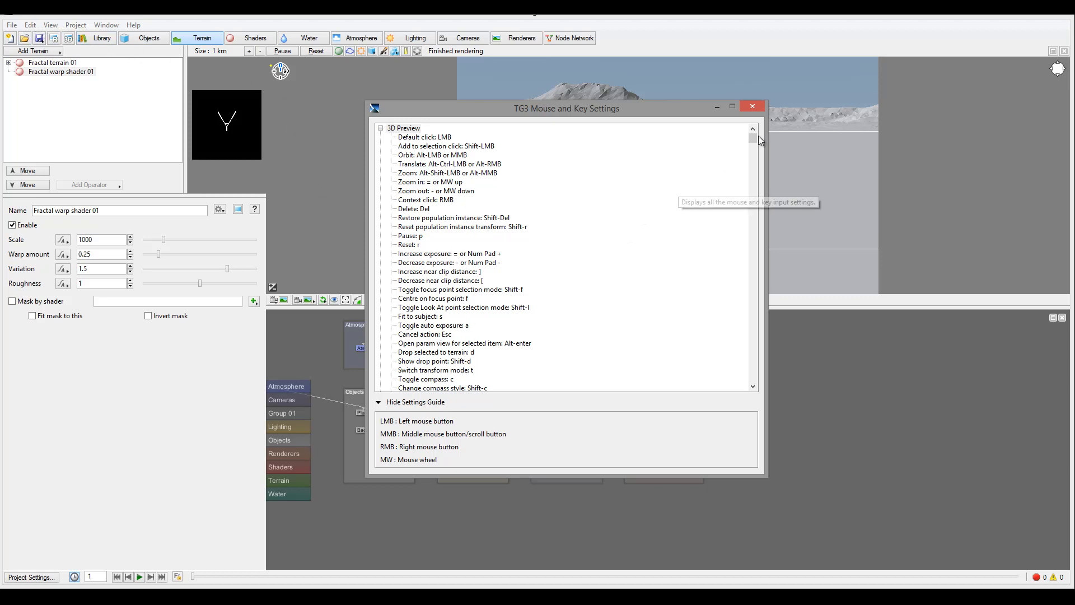
left_click_drag(754, 141, 697, 156)
scroll(597, 243, "down", 4)
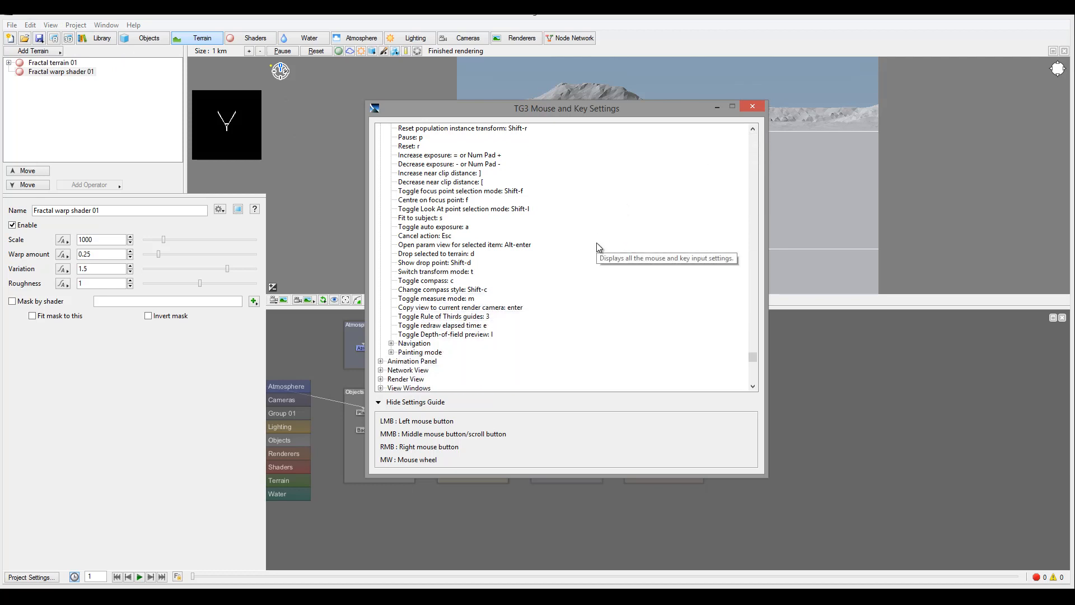
scroll(596, 243, "down", 1)
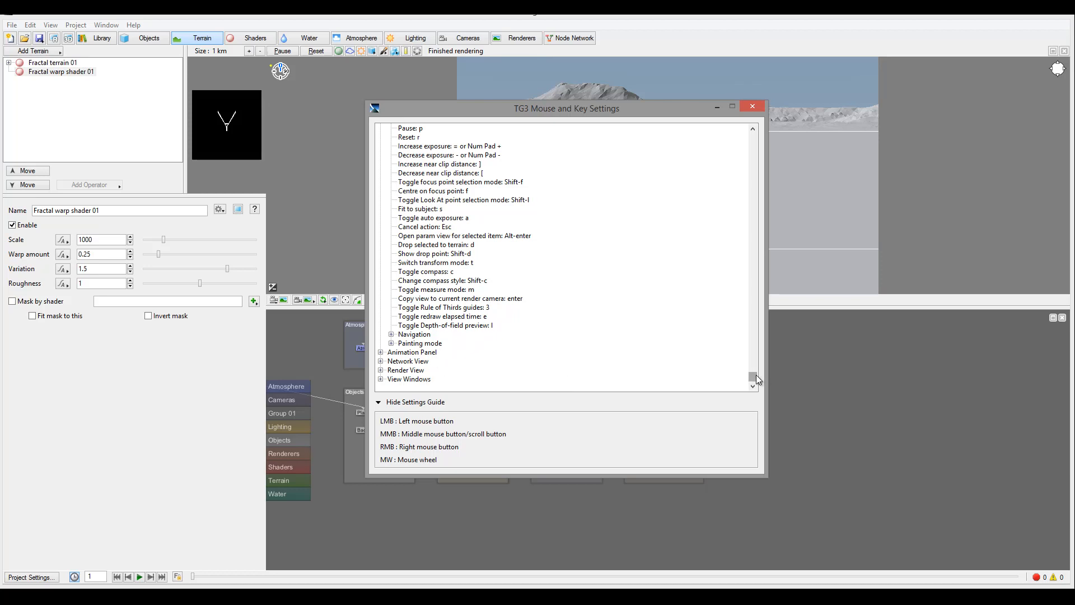
left_click_drag(754, 381, 769, 129)
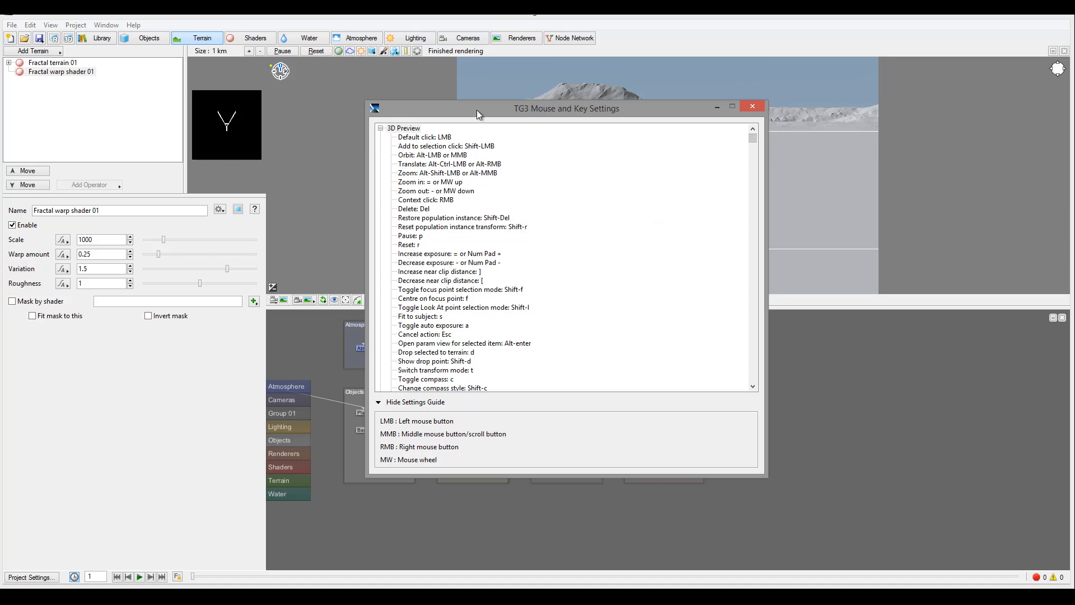
left_click_drag(476, 110, 536, 155)
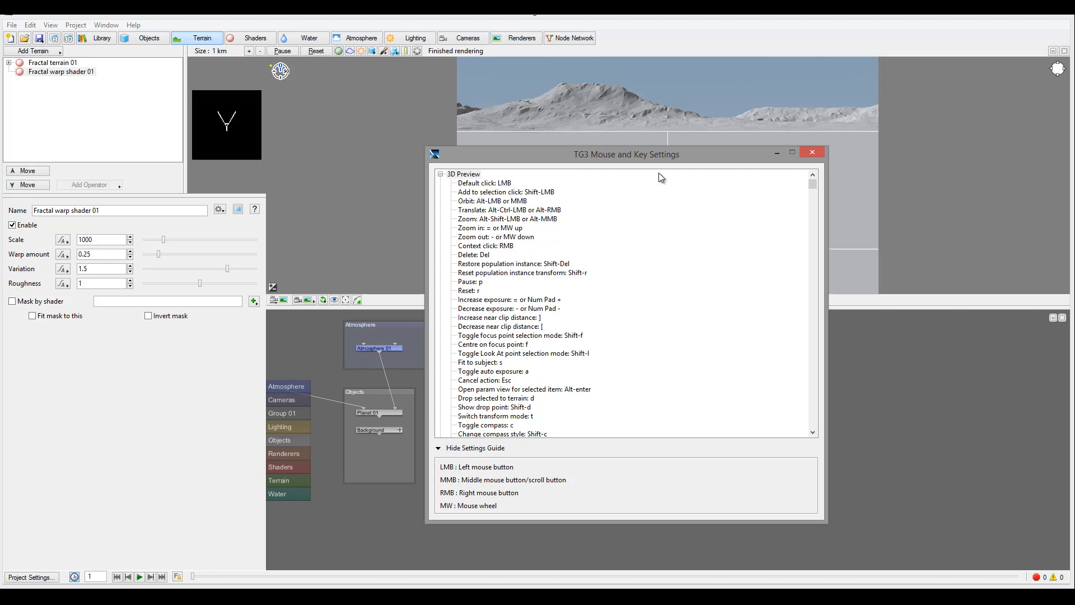
left_click_drag(650, 156, 551, 133)
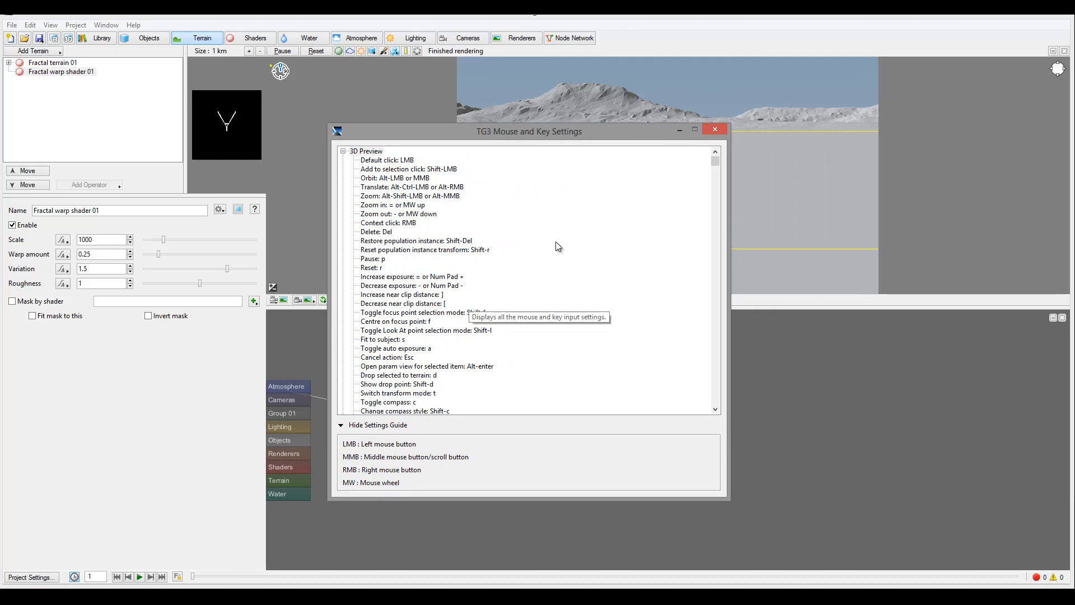
left_click(715, 130)
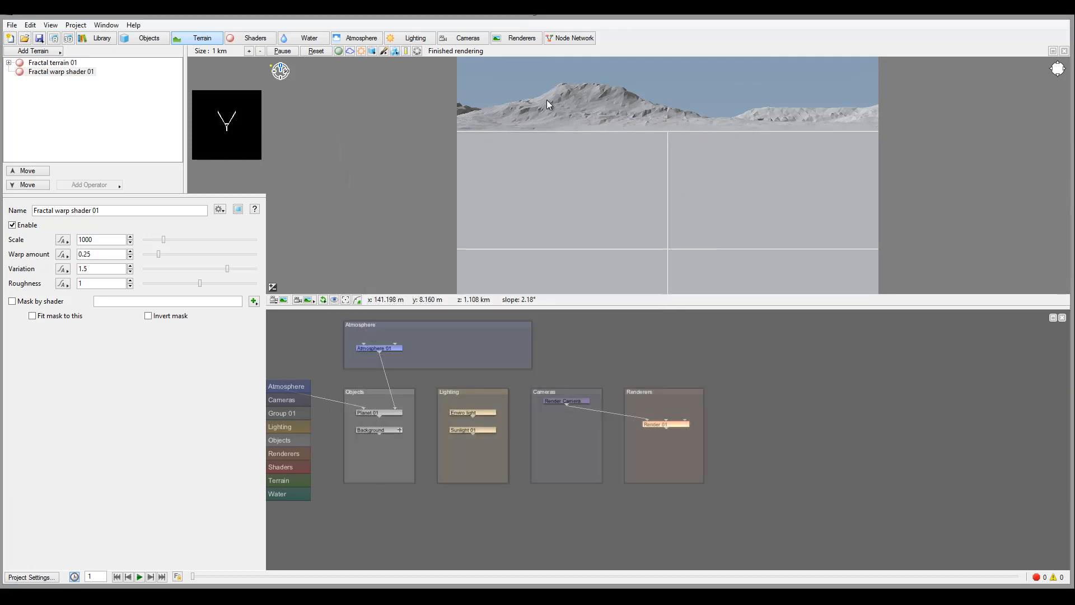
Step: Open the program preferences and examine the Project Creation options in the Startup settings, keeping Use defaults
left_click(51, 26)
mouse_move(30, 25)
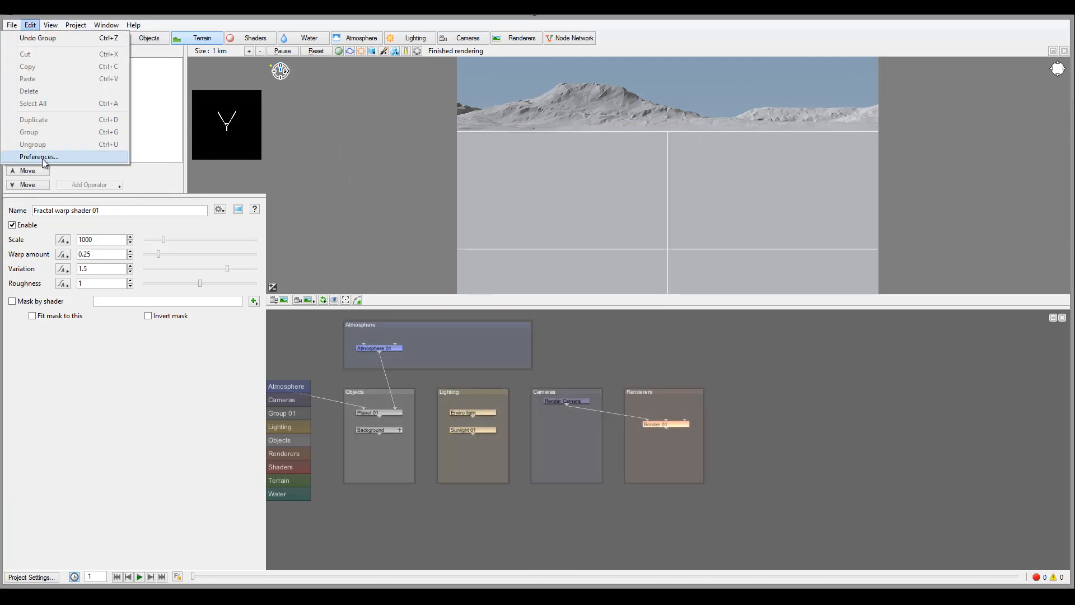
left_click(43, 158)
left_click_drag(520, 171, 377, 96)
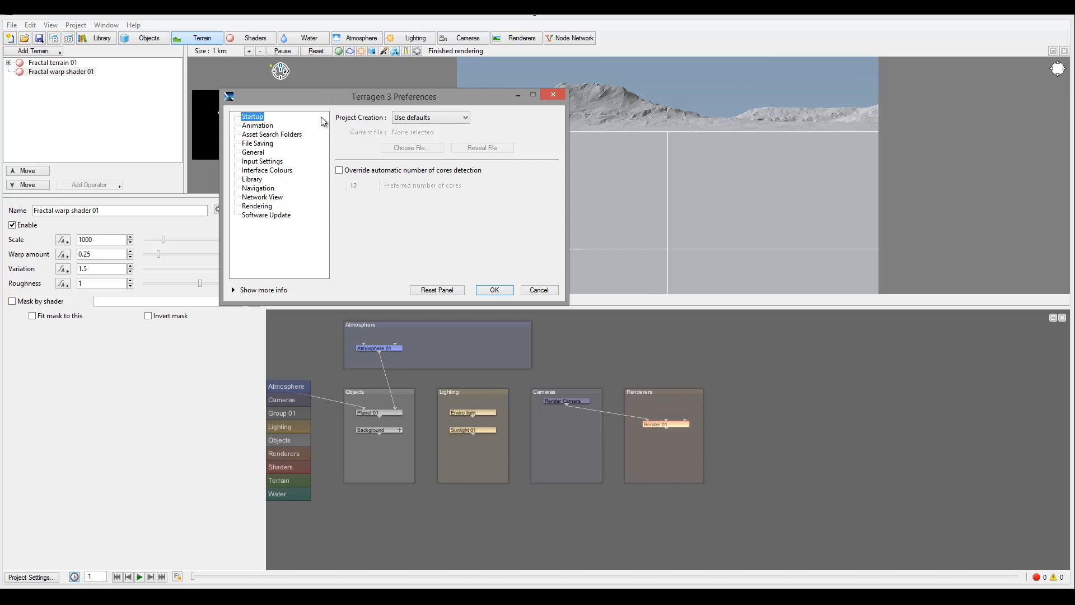
left_click(469, 118)
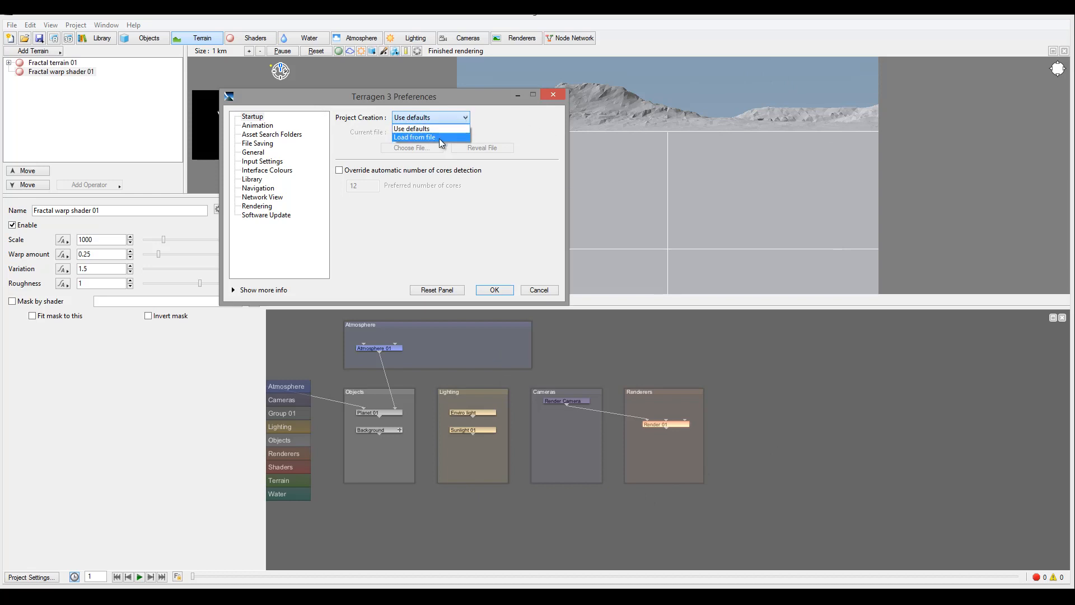
left_click(527, 125)
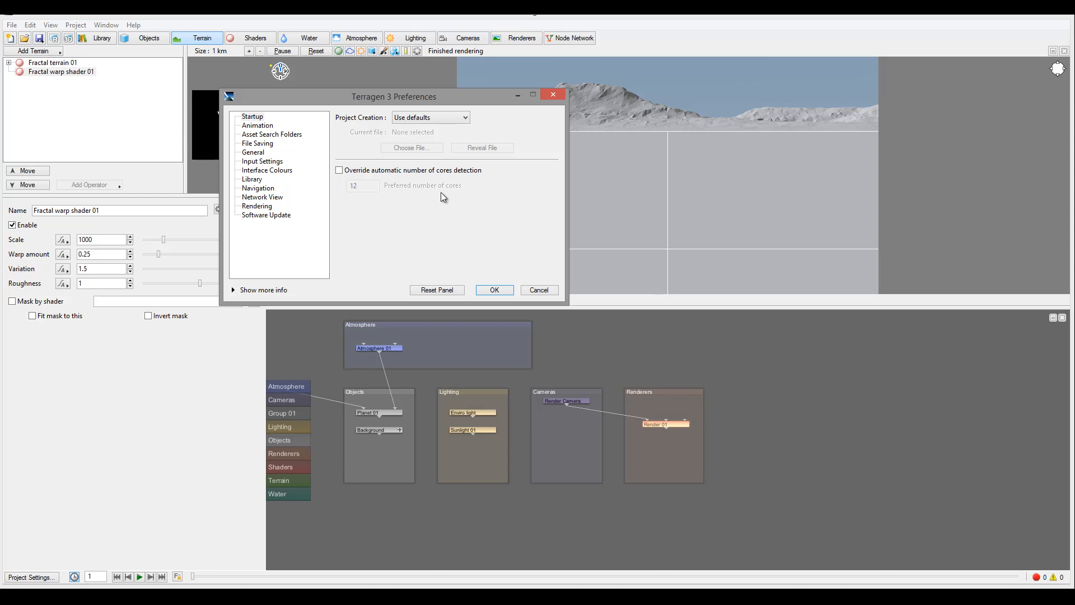
Step: Examine where animation buttons can show their params in the Animation preferences, keeping New animation window
left_click(258, 126)
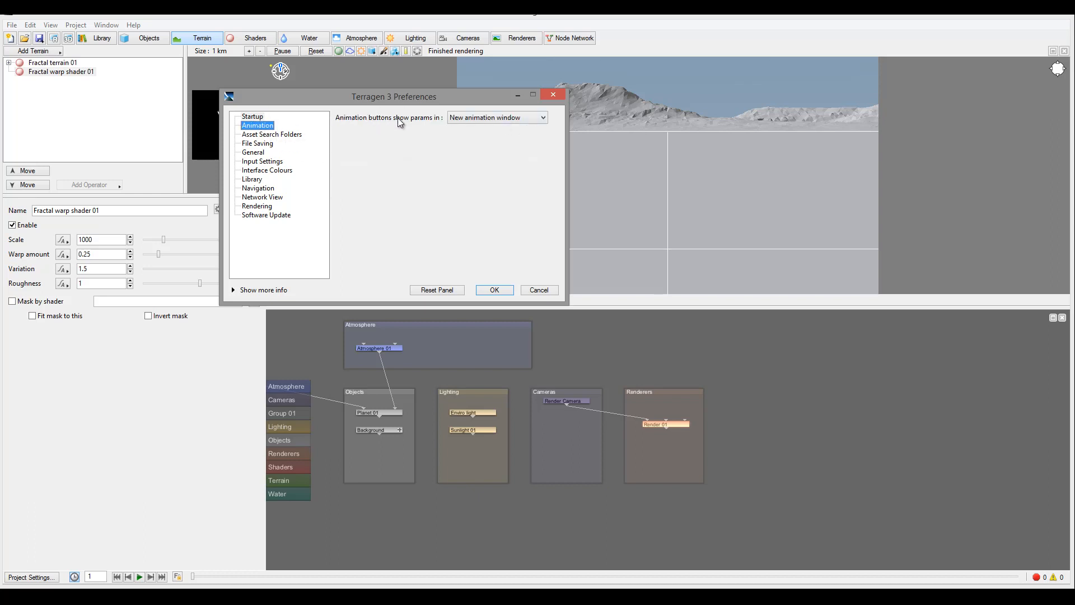
left_click(526, 120)
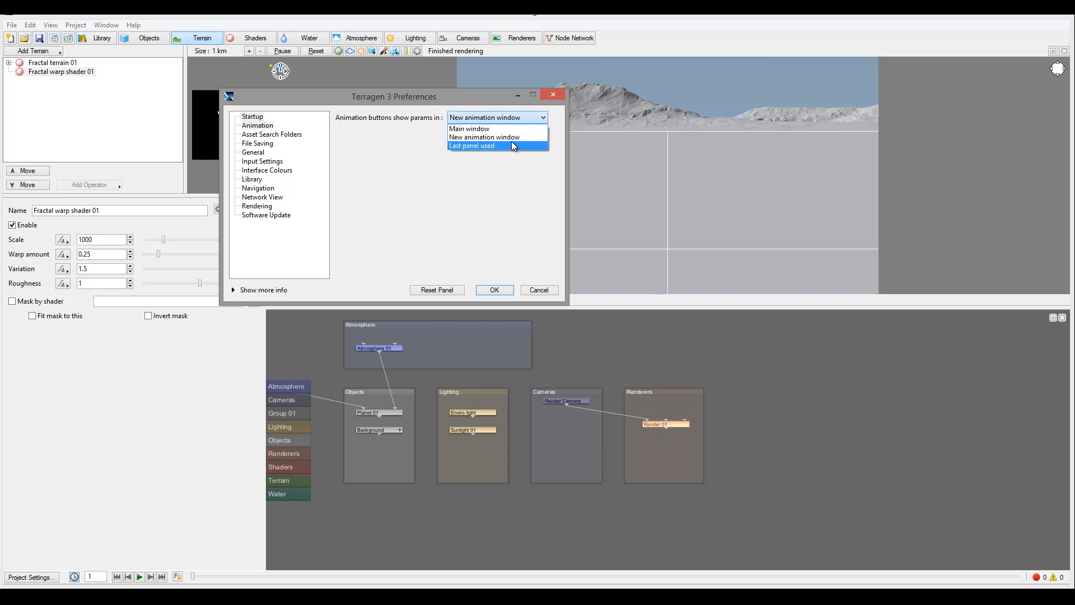
left_click(514, 141)
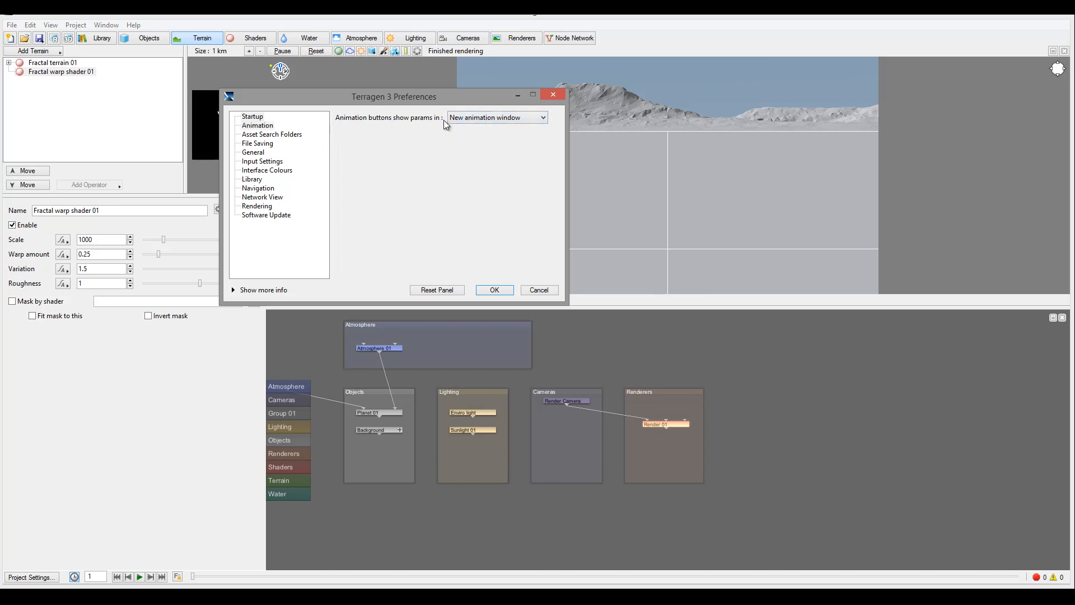
Step: Examine the Asset Search Folders and File Saving preferences, including the available render save formats, keeping TIFF 8 bit-LZW (.tif)
left_click(288, 135)
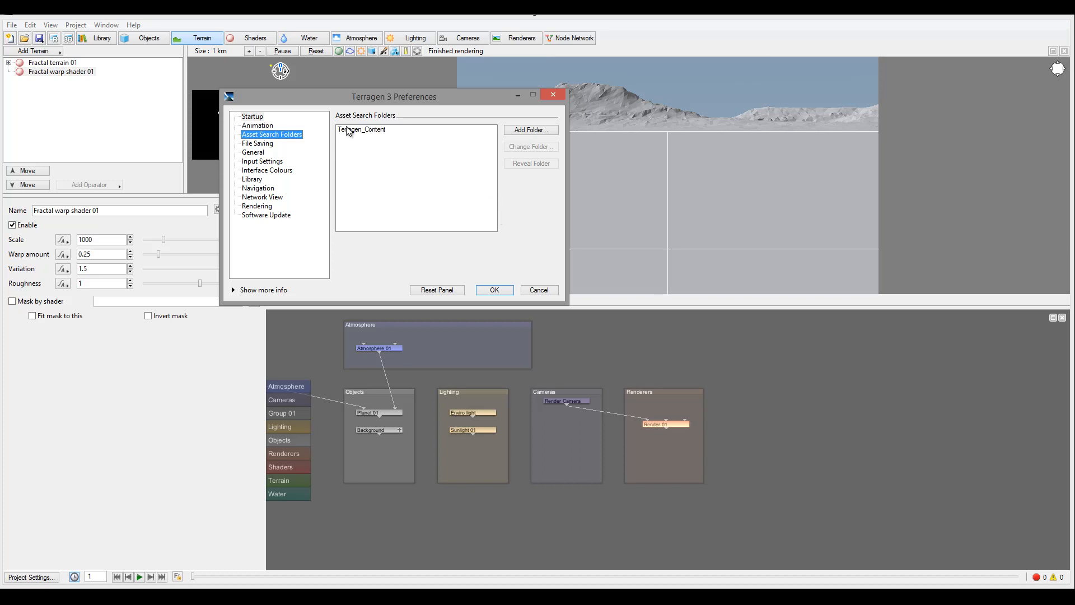
left_click(271, 145)
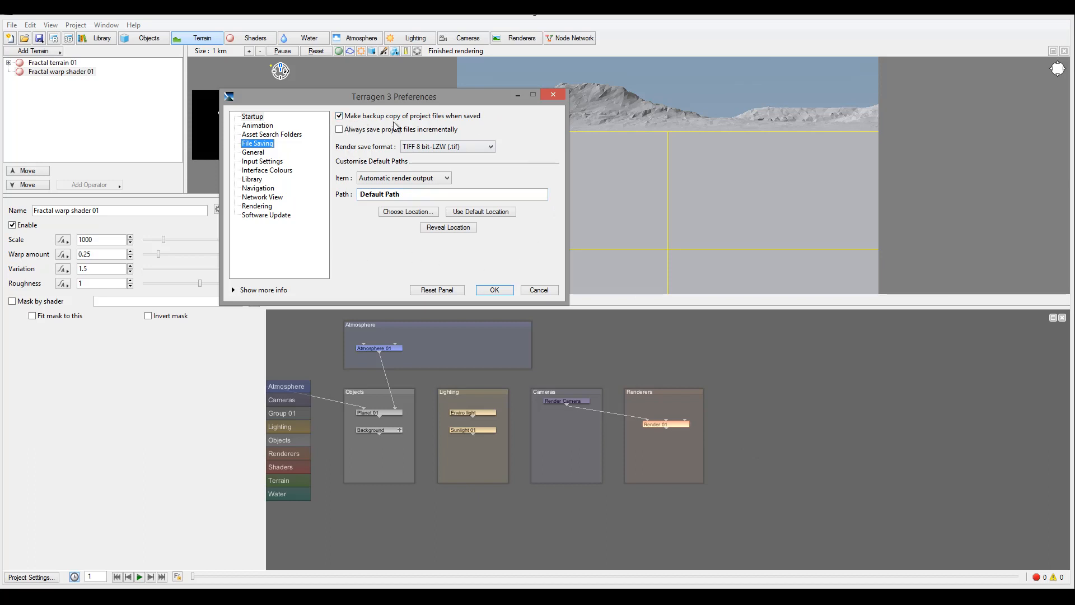
left_click(482, 148)
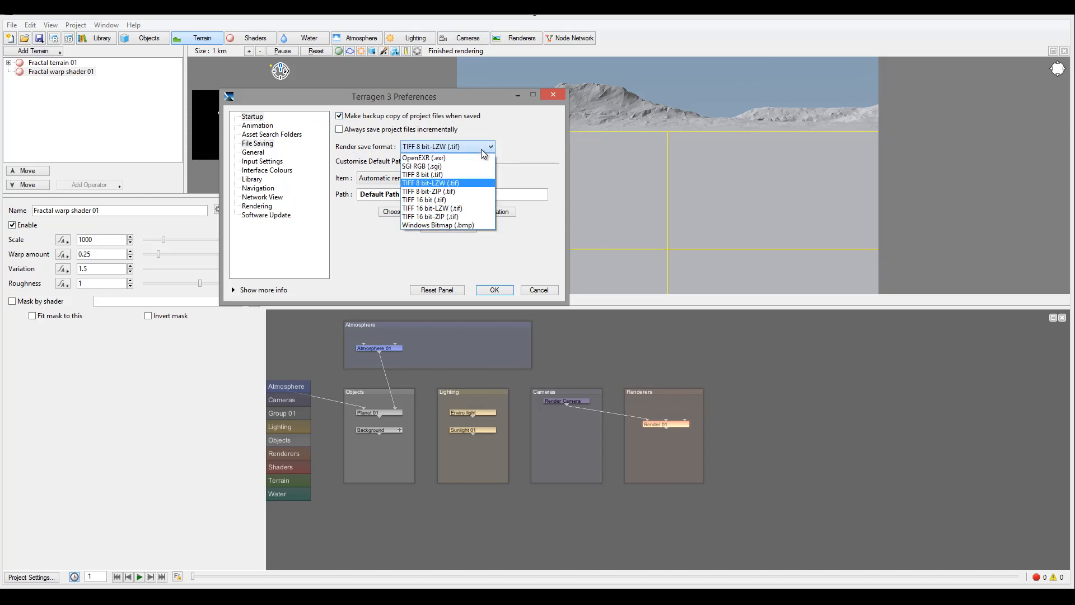
left_click(539, 139)
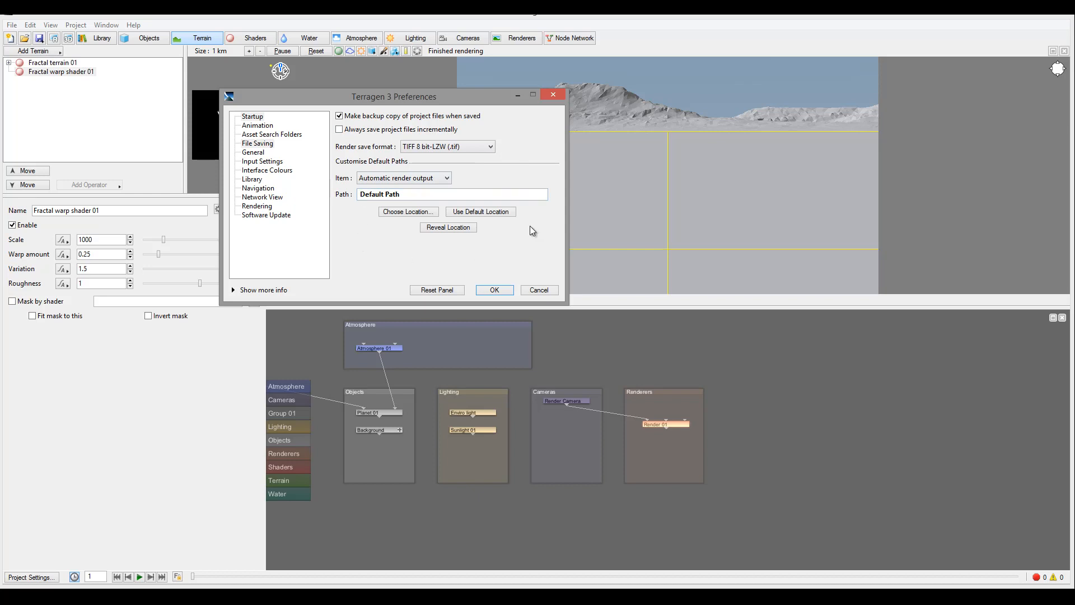
Step: Examine the General preferences and the available input presets in the Input Settings, keeping Universal
left_click(249, 152)
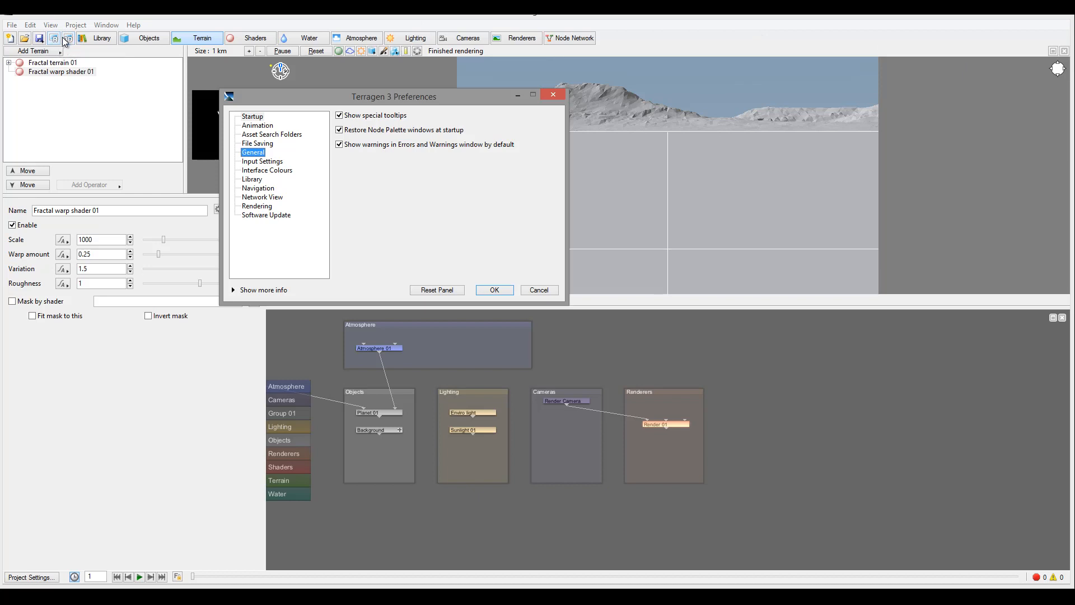
left_click(276, 162)
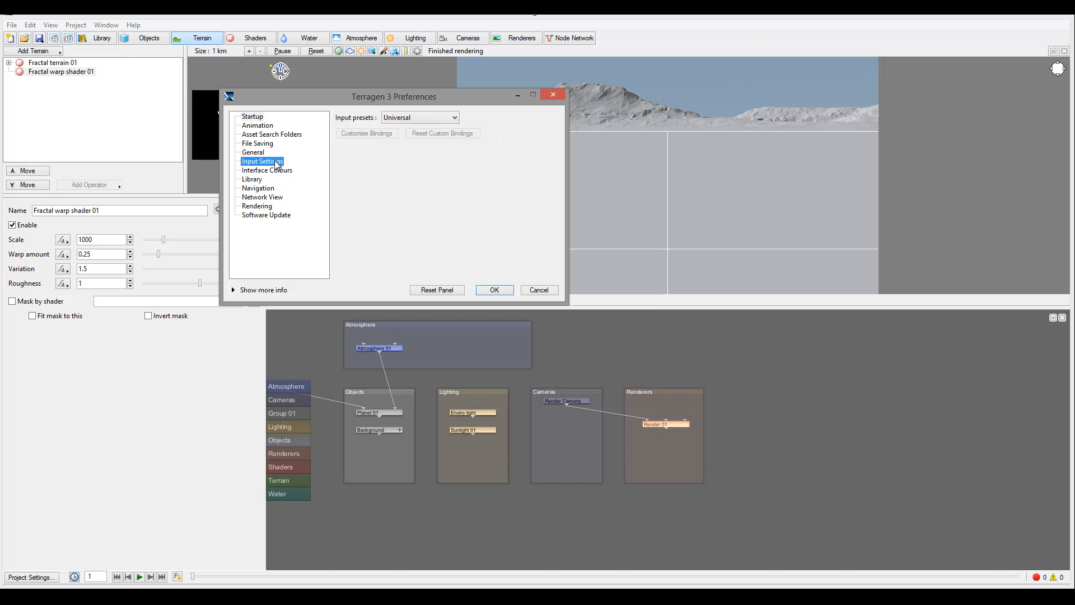
left_click(455, 118)
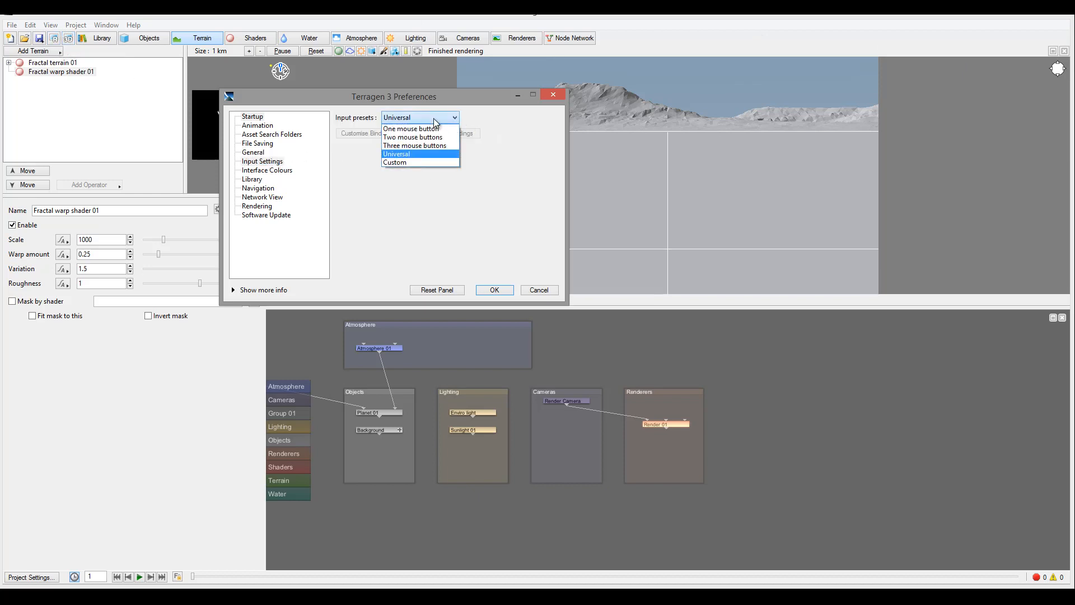
left_click(426, 155)
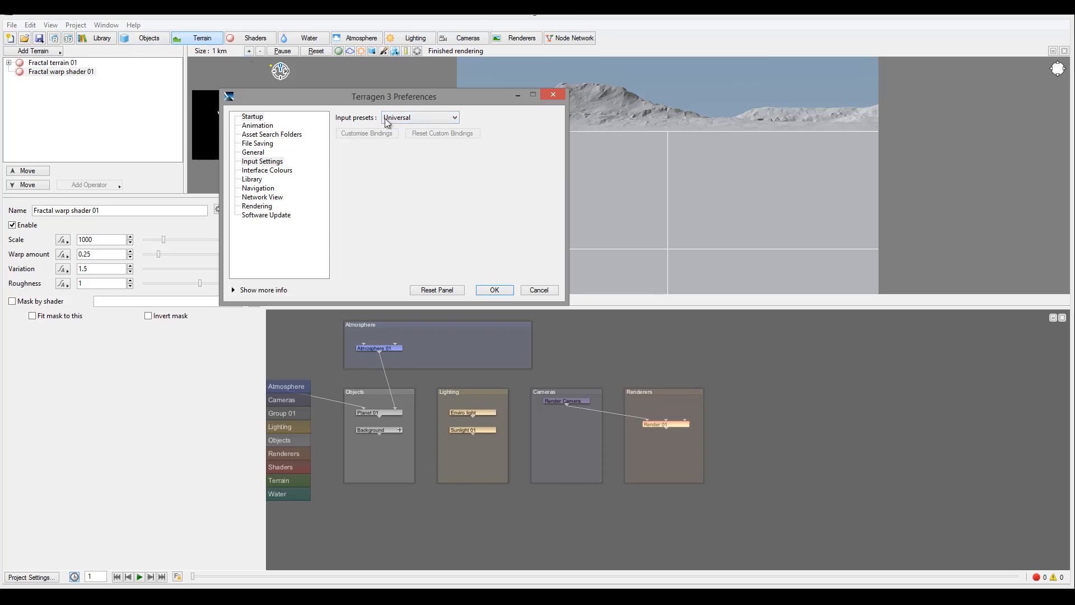
Step: Examine which items can be recoloured in the Interface Colours preferences, keeping Animated parameter text
left_click(273, 171)
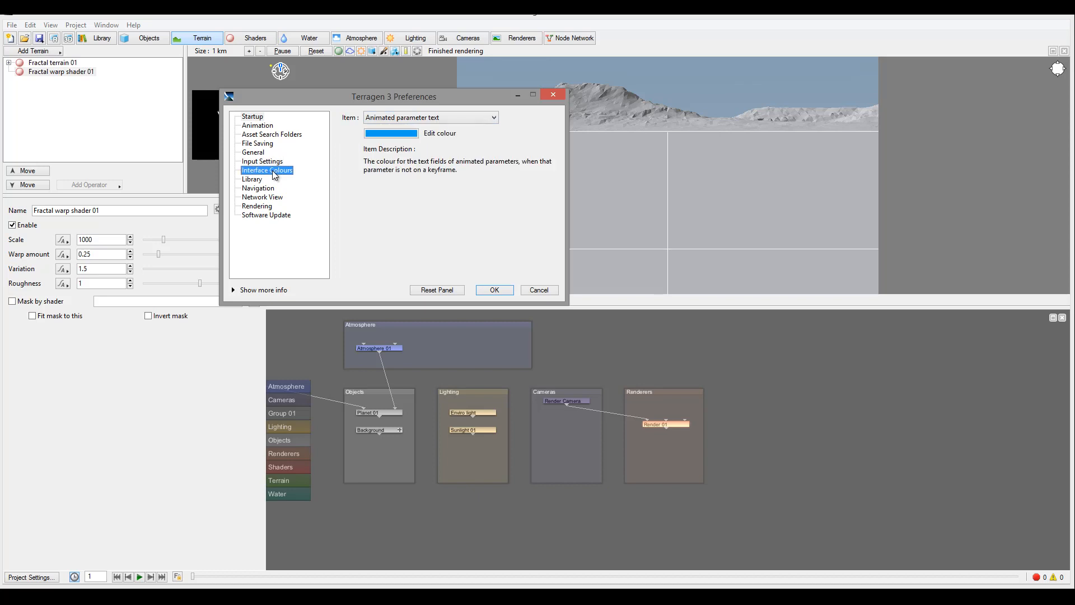
left_click(480, 115)
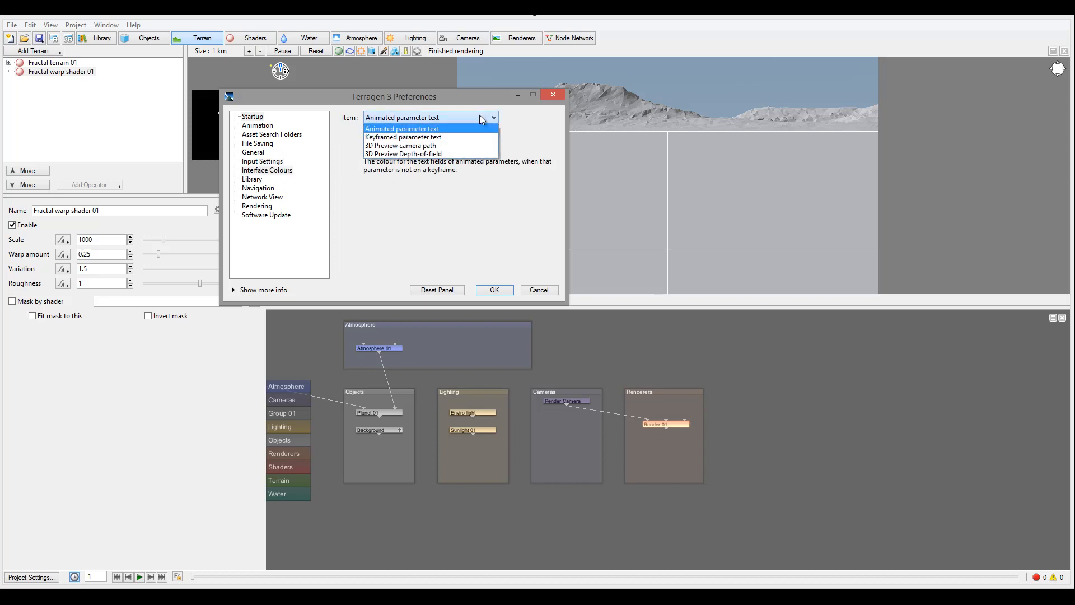
left_click(535, 134)
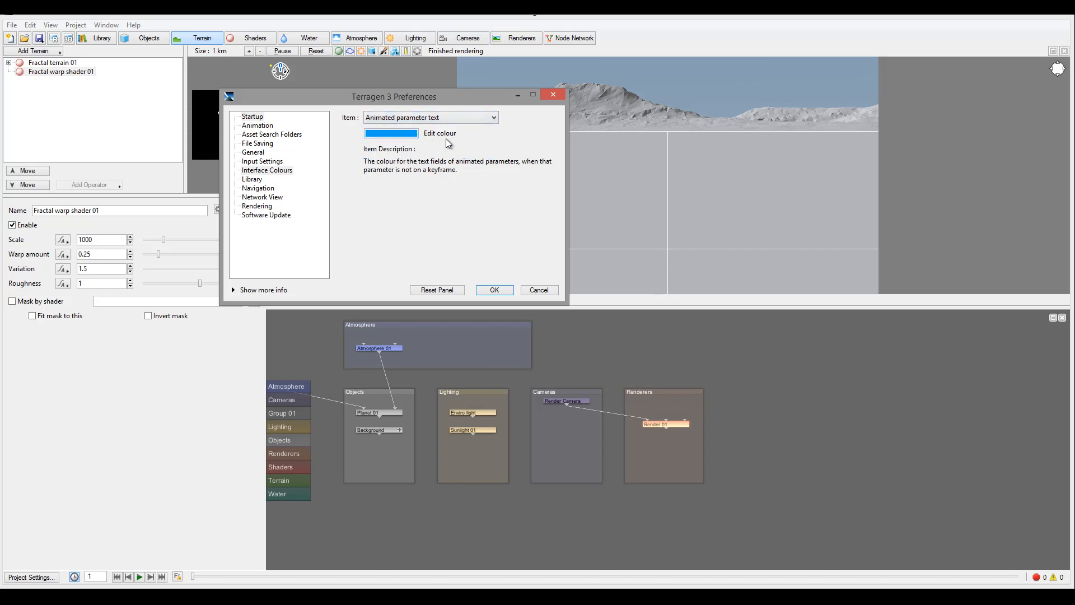
Step: Turn off adding assets to the Library when saved in the Library preferences
left_click(251, 180)
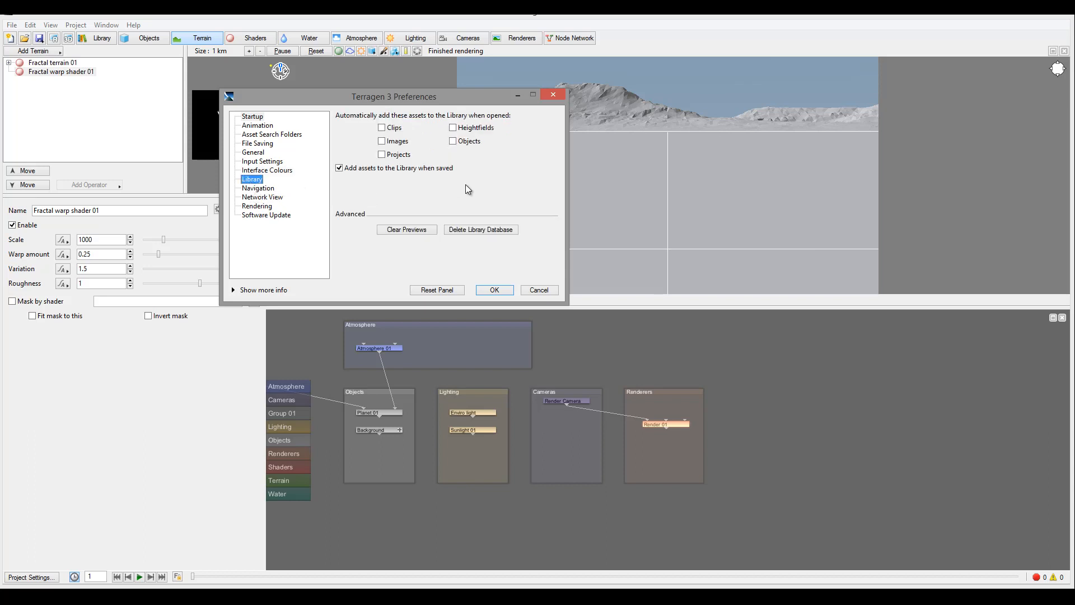
left_click(656, 140)
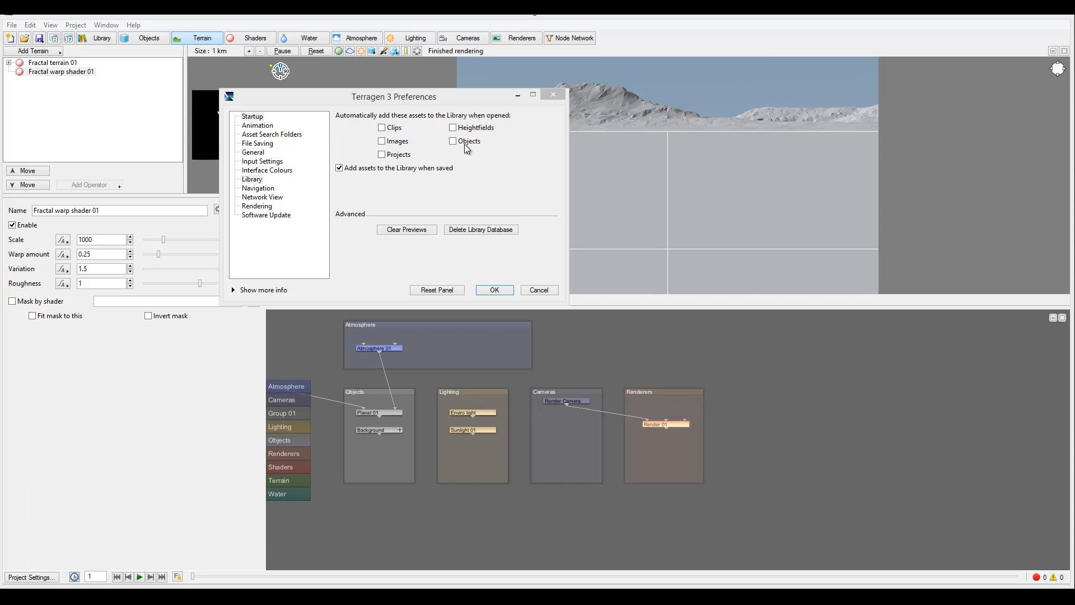
left_click(339, 168)
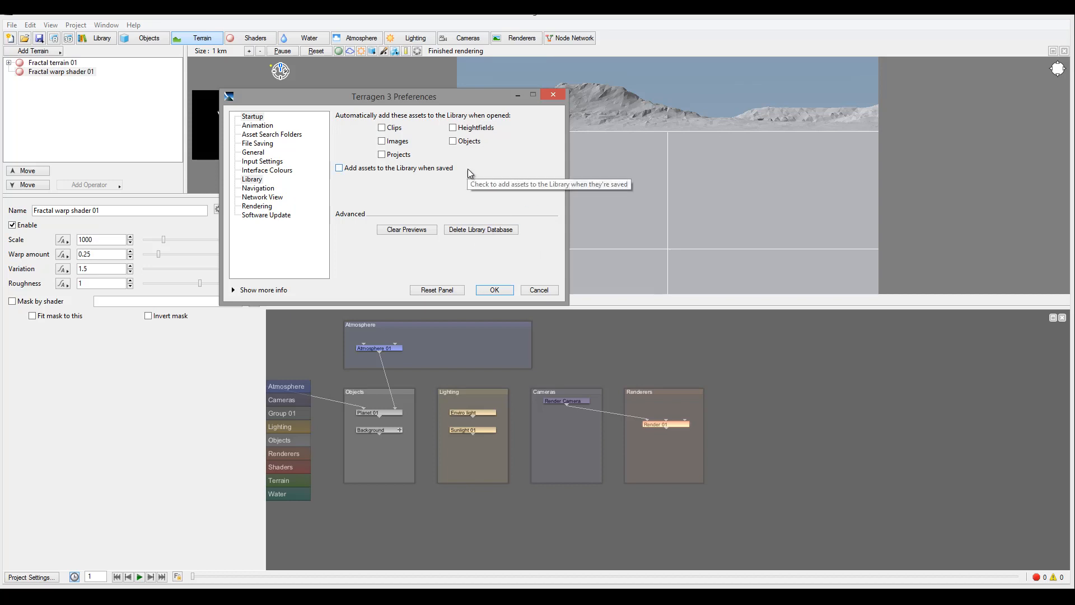
Step: Try 3D Axes as the default compass style in the Navigation preferences, and return it to Heading (0-90)
left_click(264, 189)
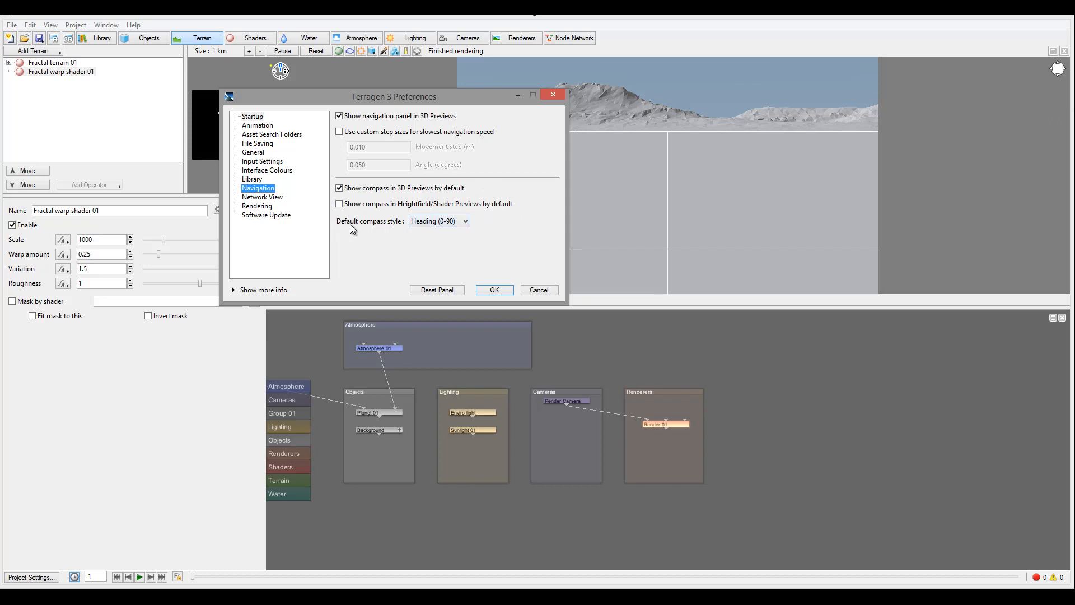
left_click(459, 222)
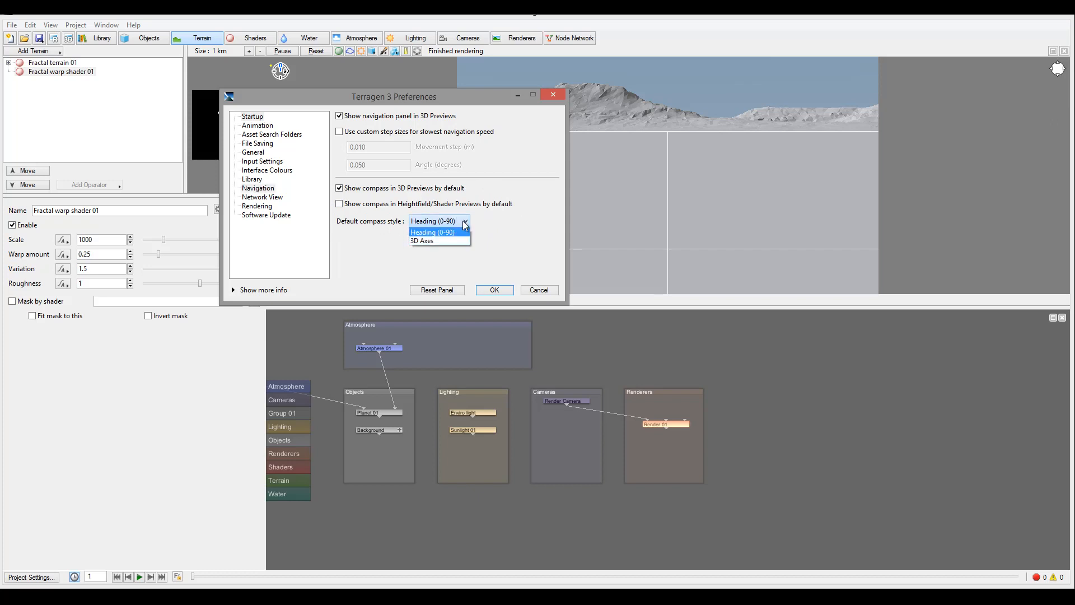
left_click(452, 240)
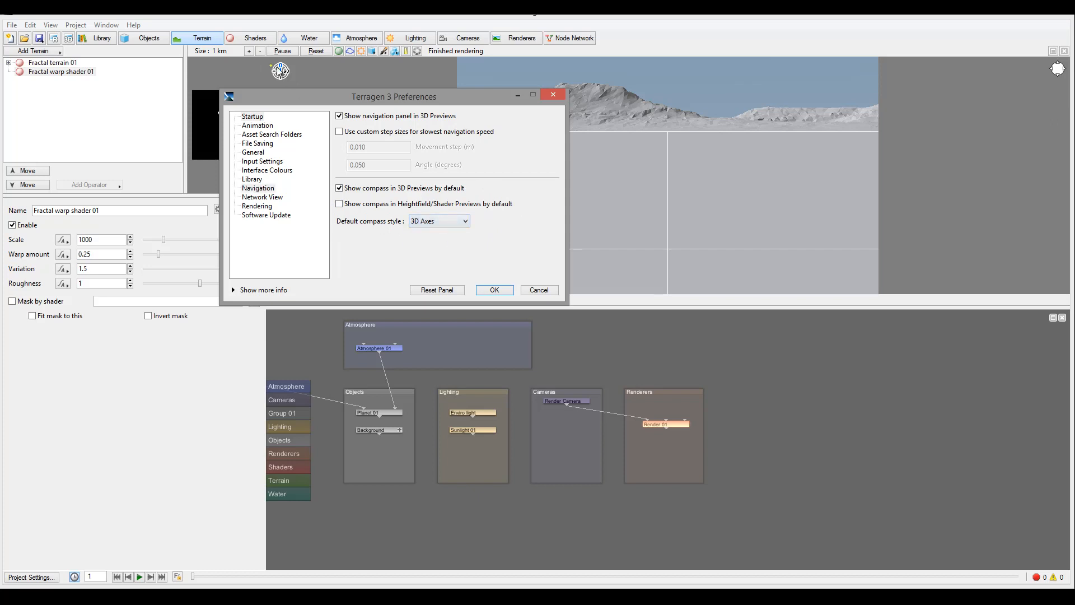
left_click(439, 221)
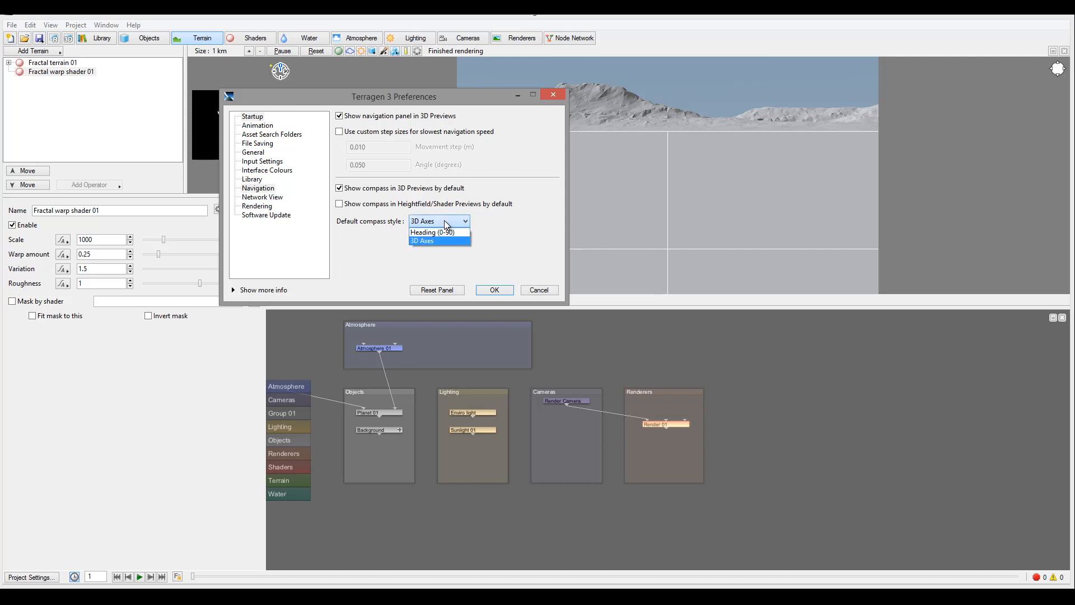
left_click(442, 233)
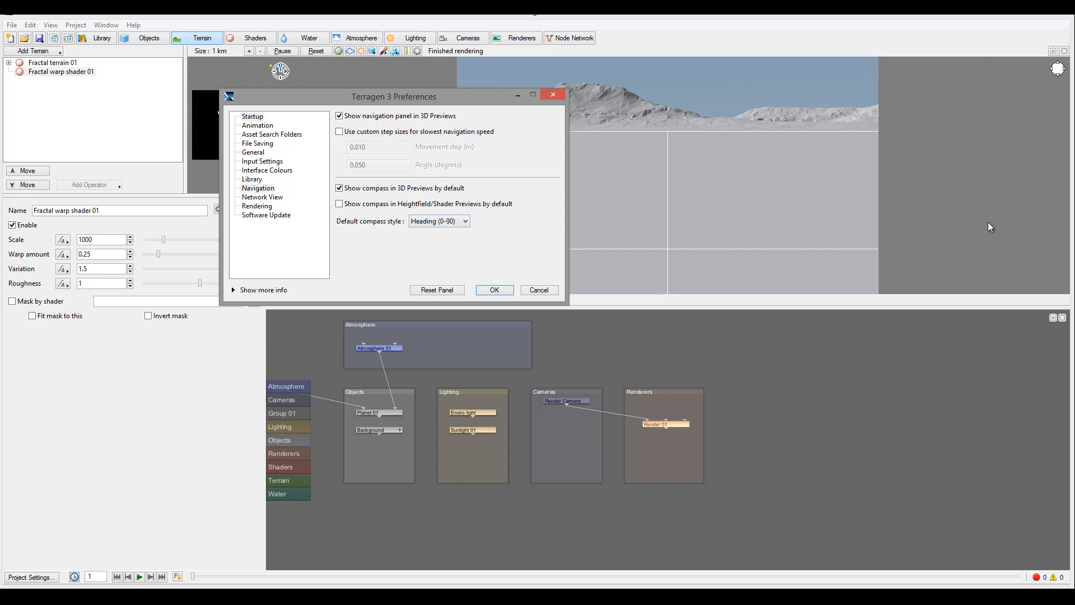
Step: Examine the Network View preferences and dismiss the preferences window
left_click(259, 197)
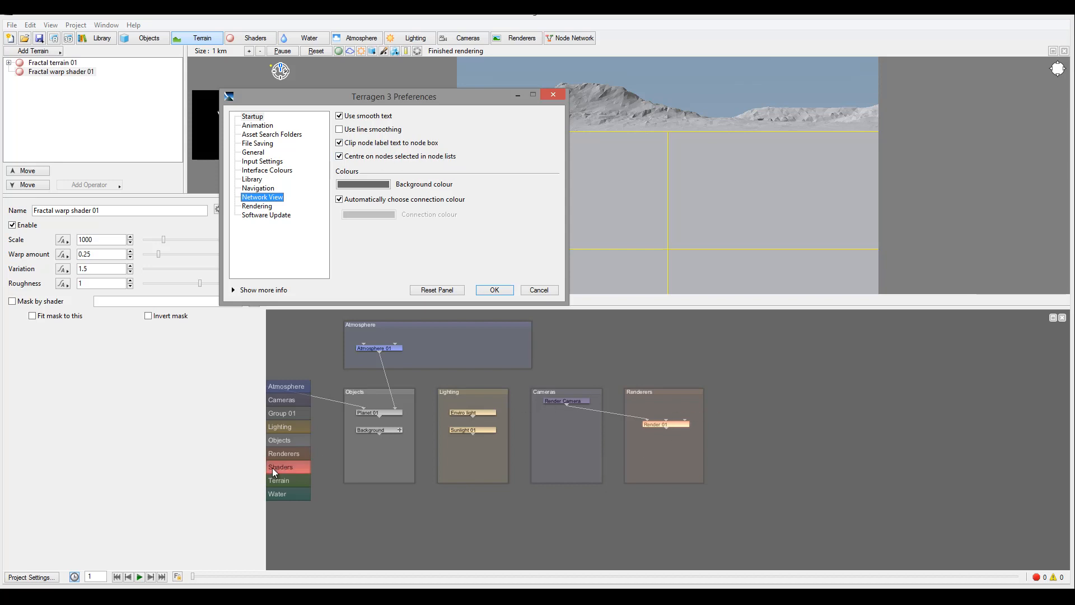
key("Escape")
Step: Enlarge the node network and jump to the Objects group and the Shaders group
scroll(283, 425, "up", 3)
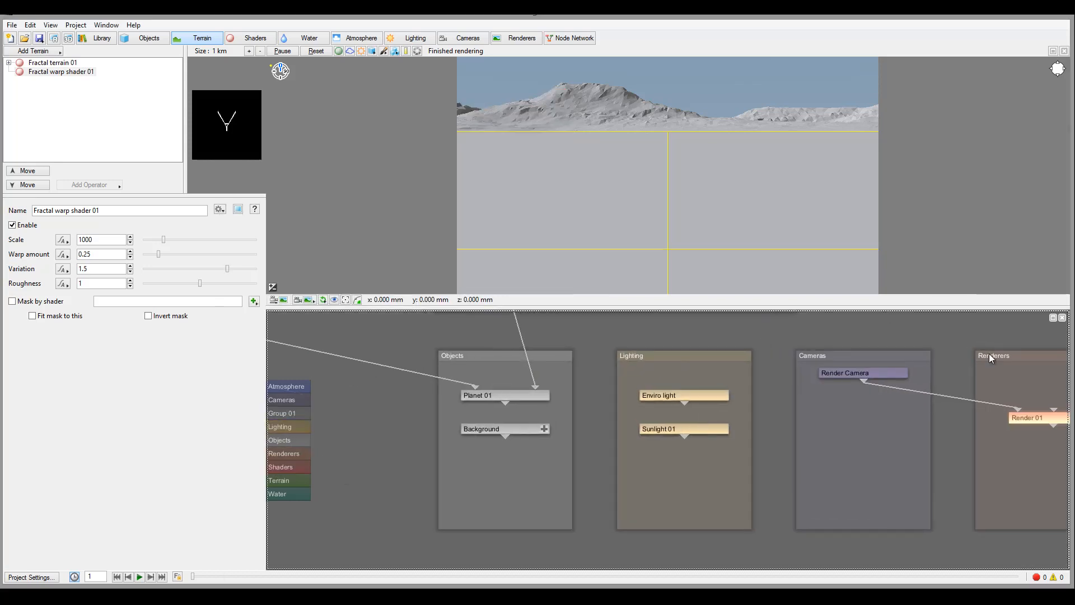
left_click(281, 442)
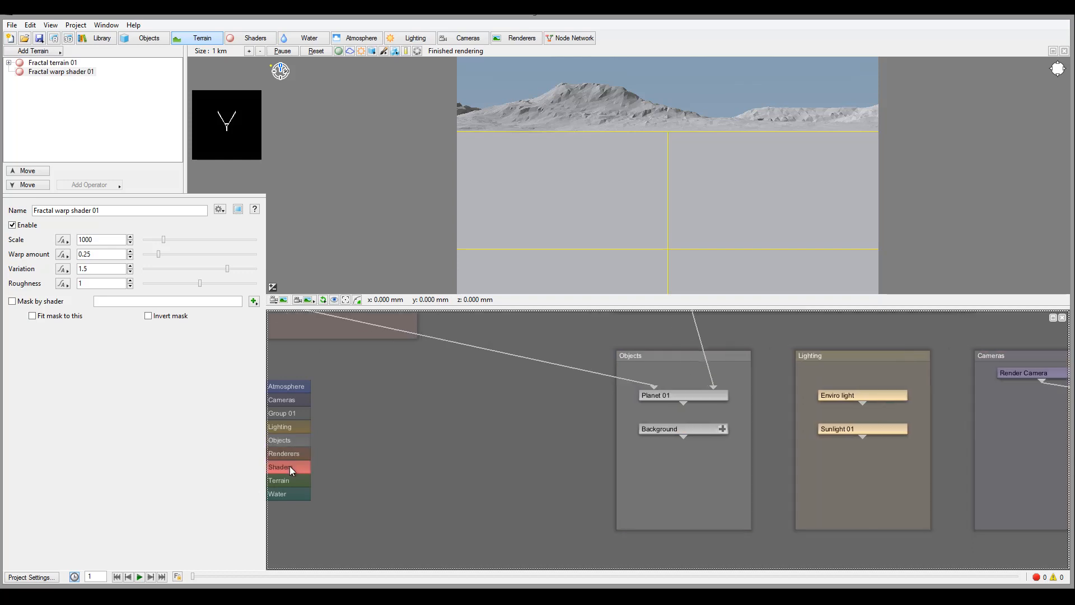
left_click(287, 467)
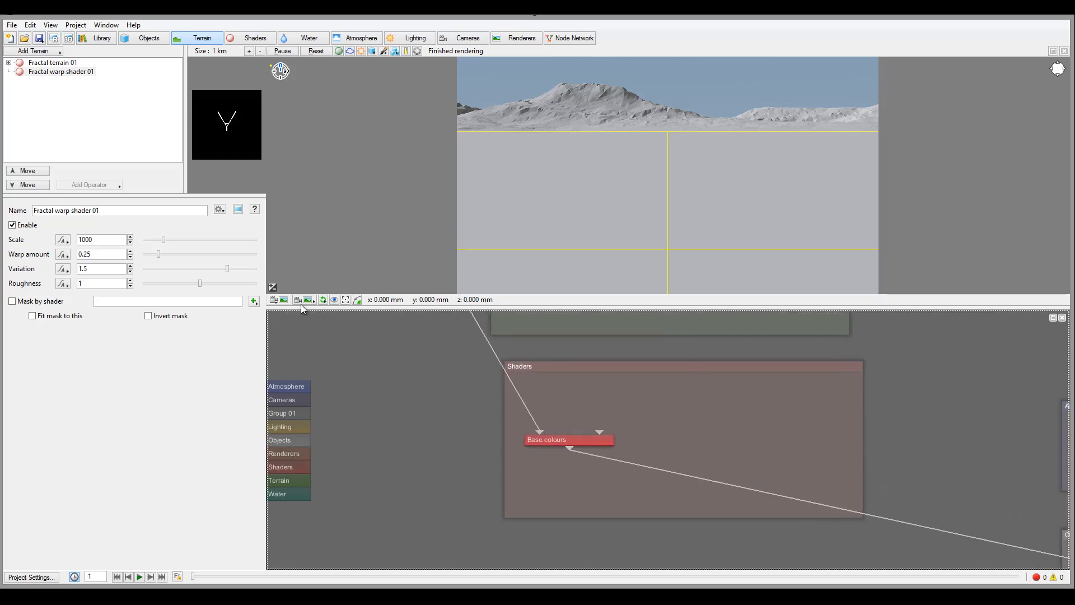
Step: Reopen the program preferences and examine the On render completion options in the Rendering settings, keeping Do nothing
left_click(99, 27)
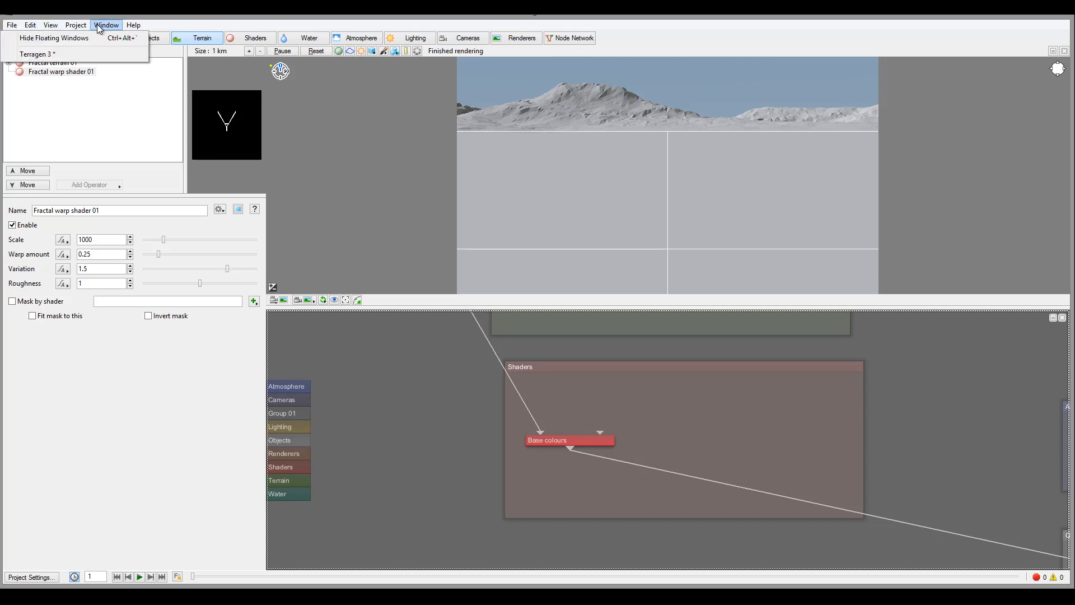
mouse_move(51, 30)
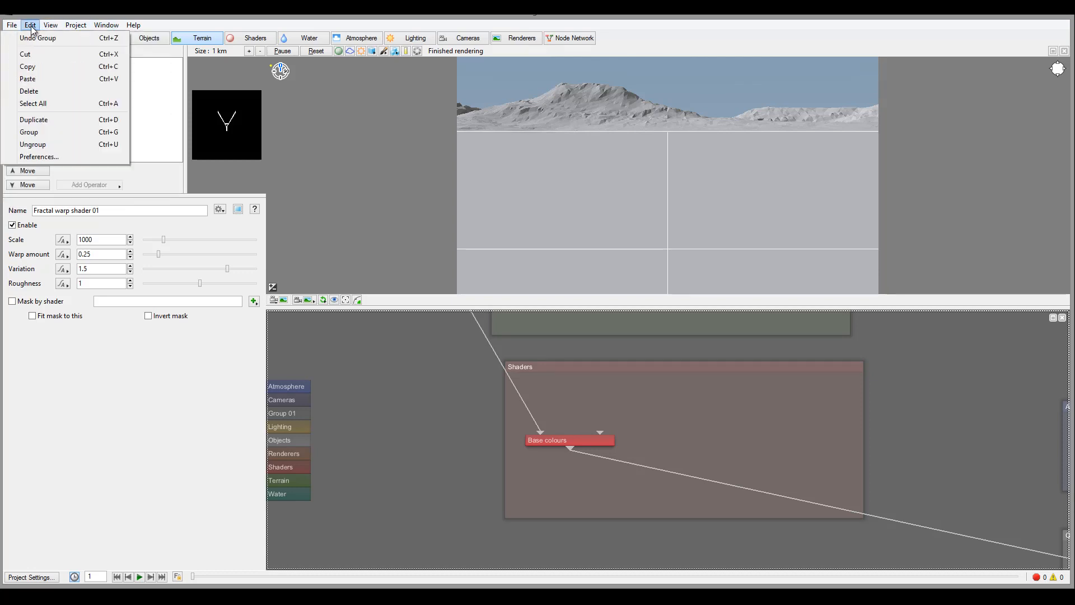
left_click(40, 157)
left_click(266, 206)
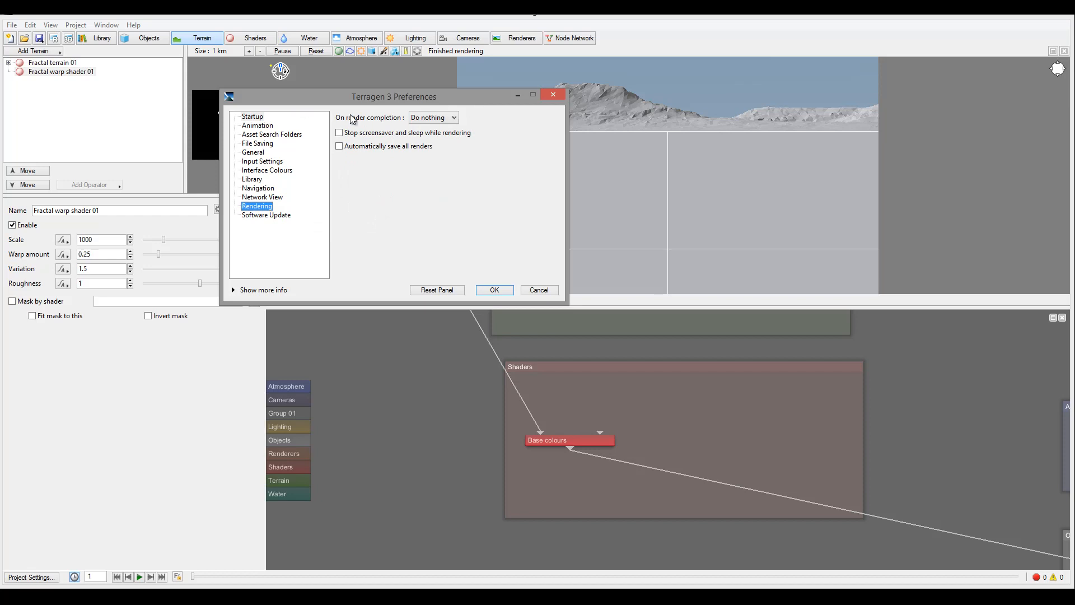
left_click(456, 118)
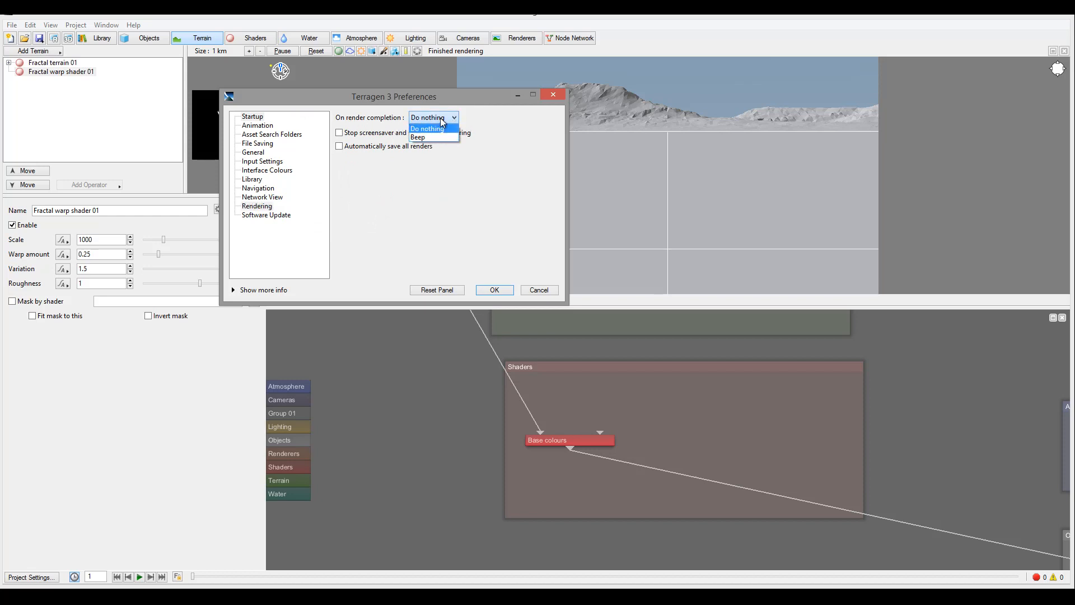
left_click(457, 118)
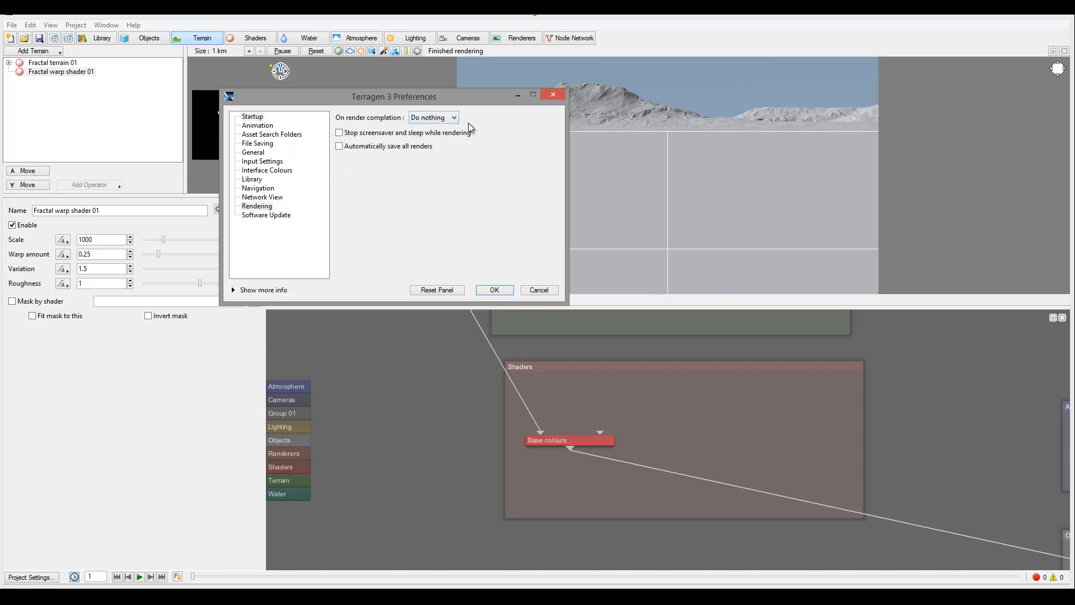
left_click(452, 121)
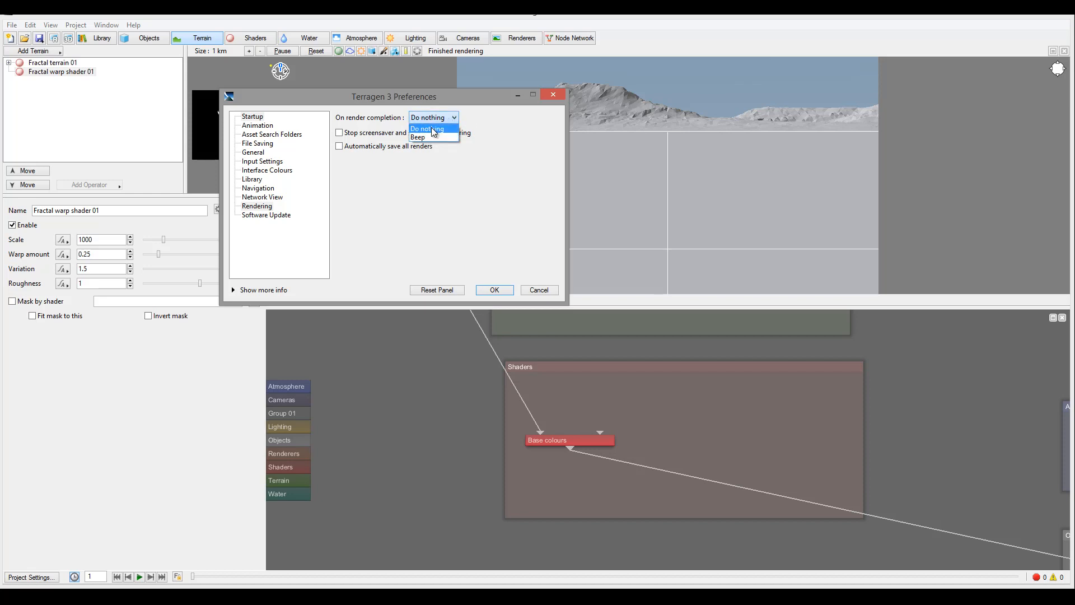
left_click(440, 129)
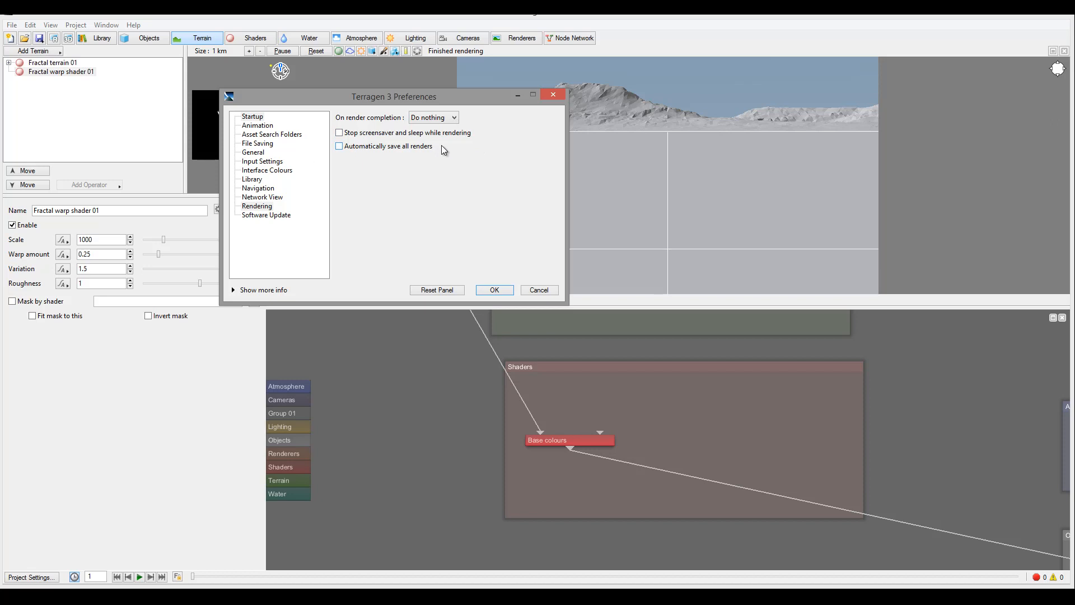
Step: Enable stopping the screensaver and sleep while rendering, and switch automatic saving of all renders on and back off
left_click(340, 133)
left_click(340, 146)
left_click(341, 146)
Step: Examine the Software Update preferences with the extra info area expanded, and accept the preferences
left_click(281, 214)
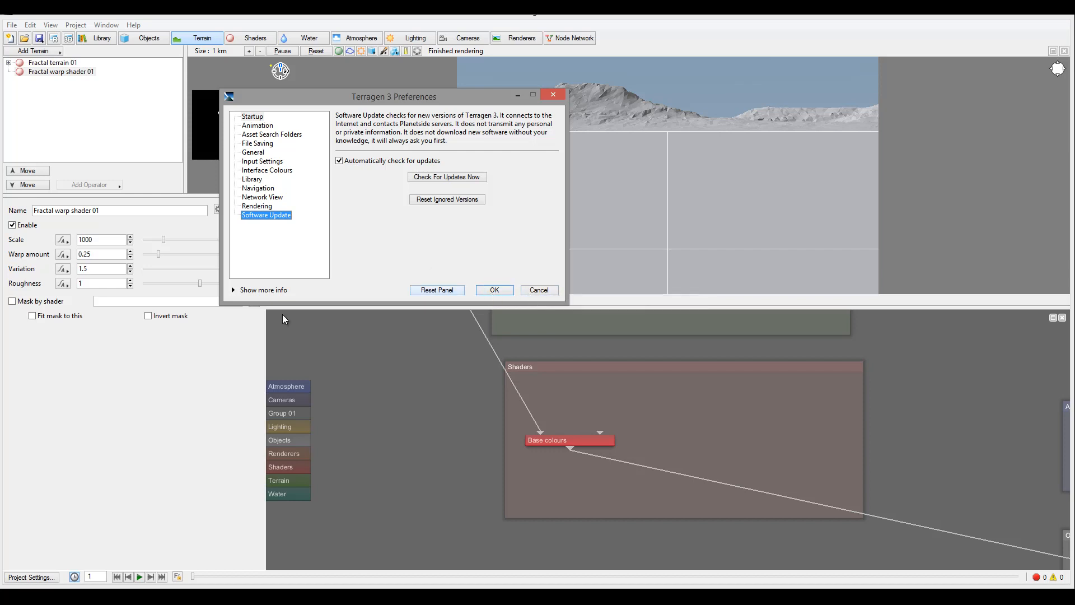
left_click(233, 290)
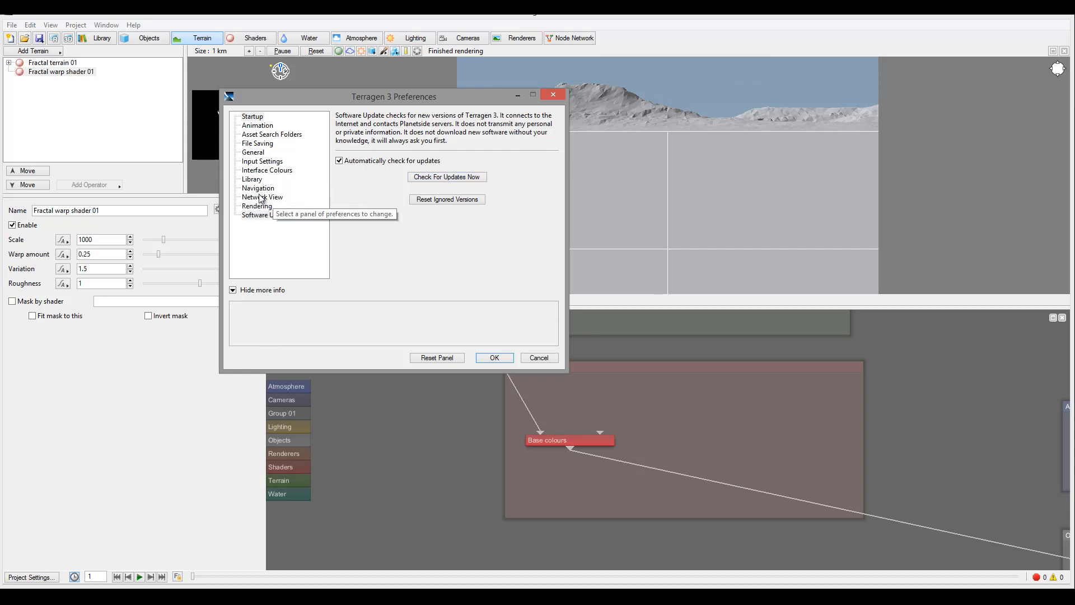
mouse_move(451, 198)
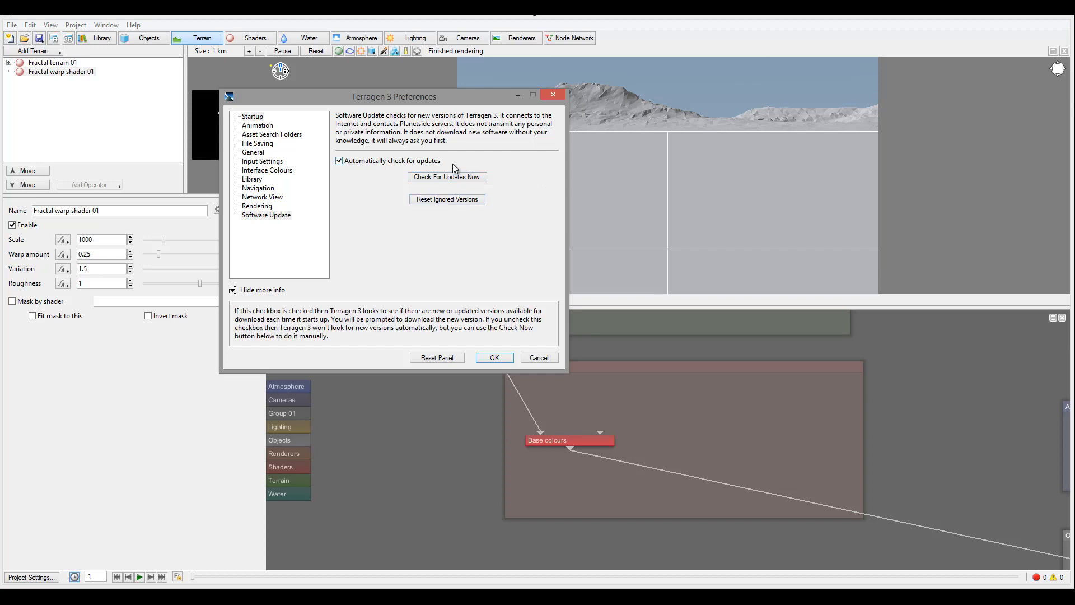
left_click(495, 357)
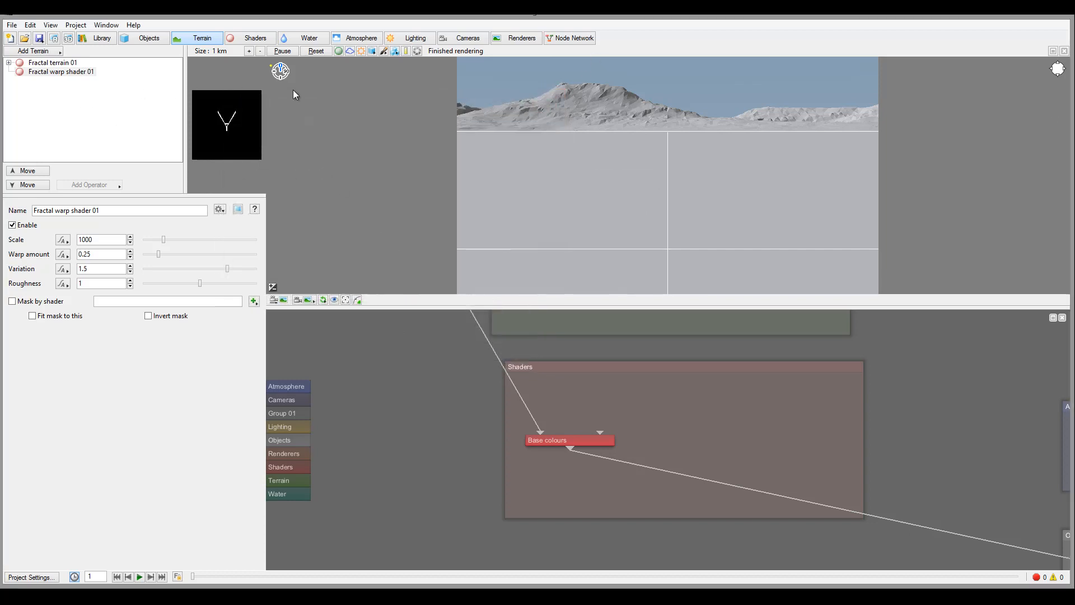